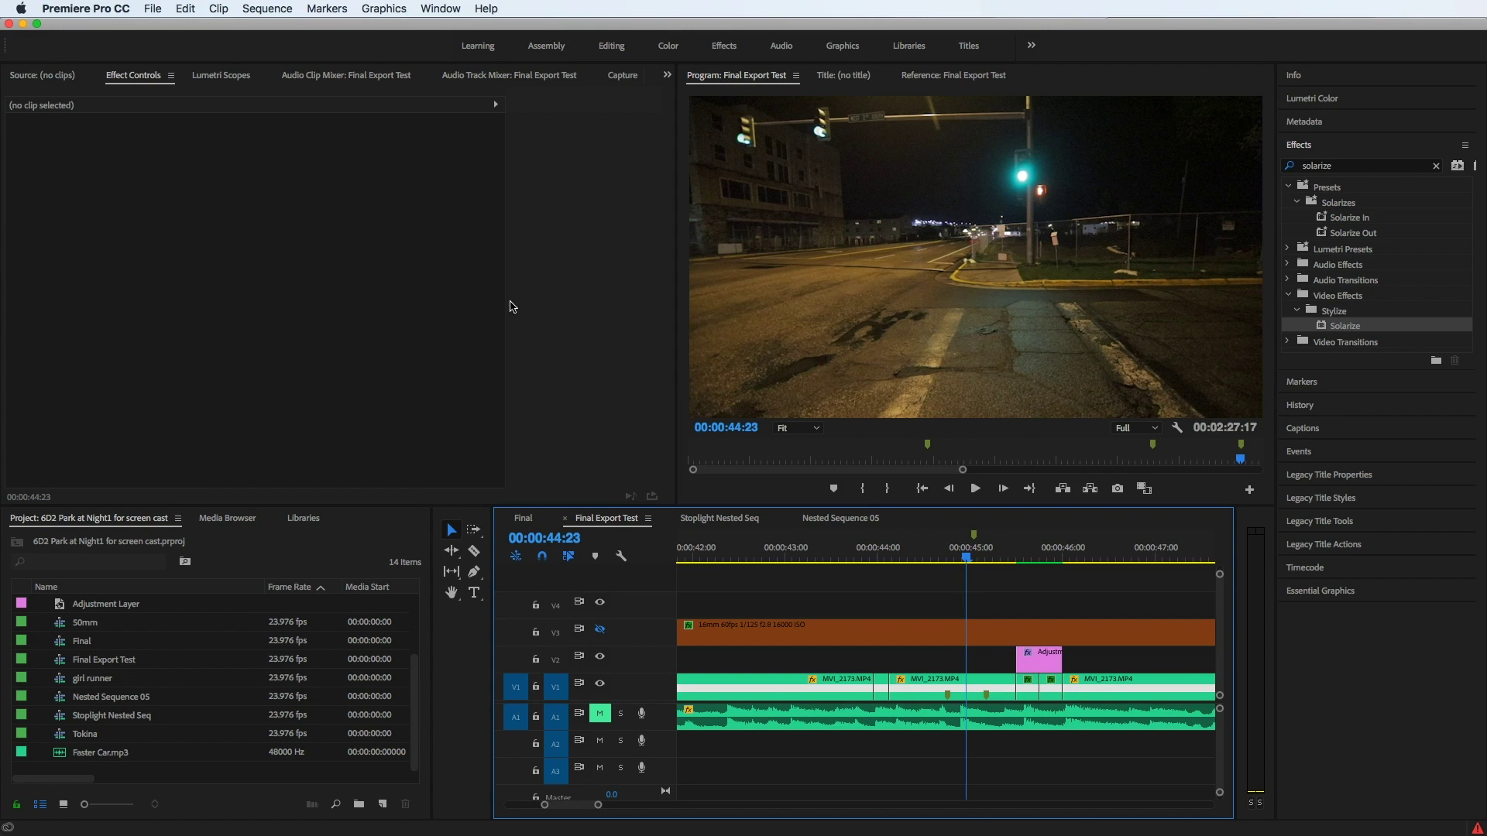
Step: Apply the Solarize effect to the middle MVI_2173.MP4 clip on V1
left_click(931, 703)
key("Left")
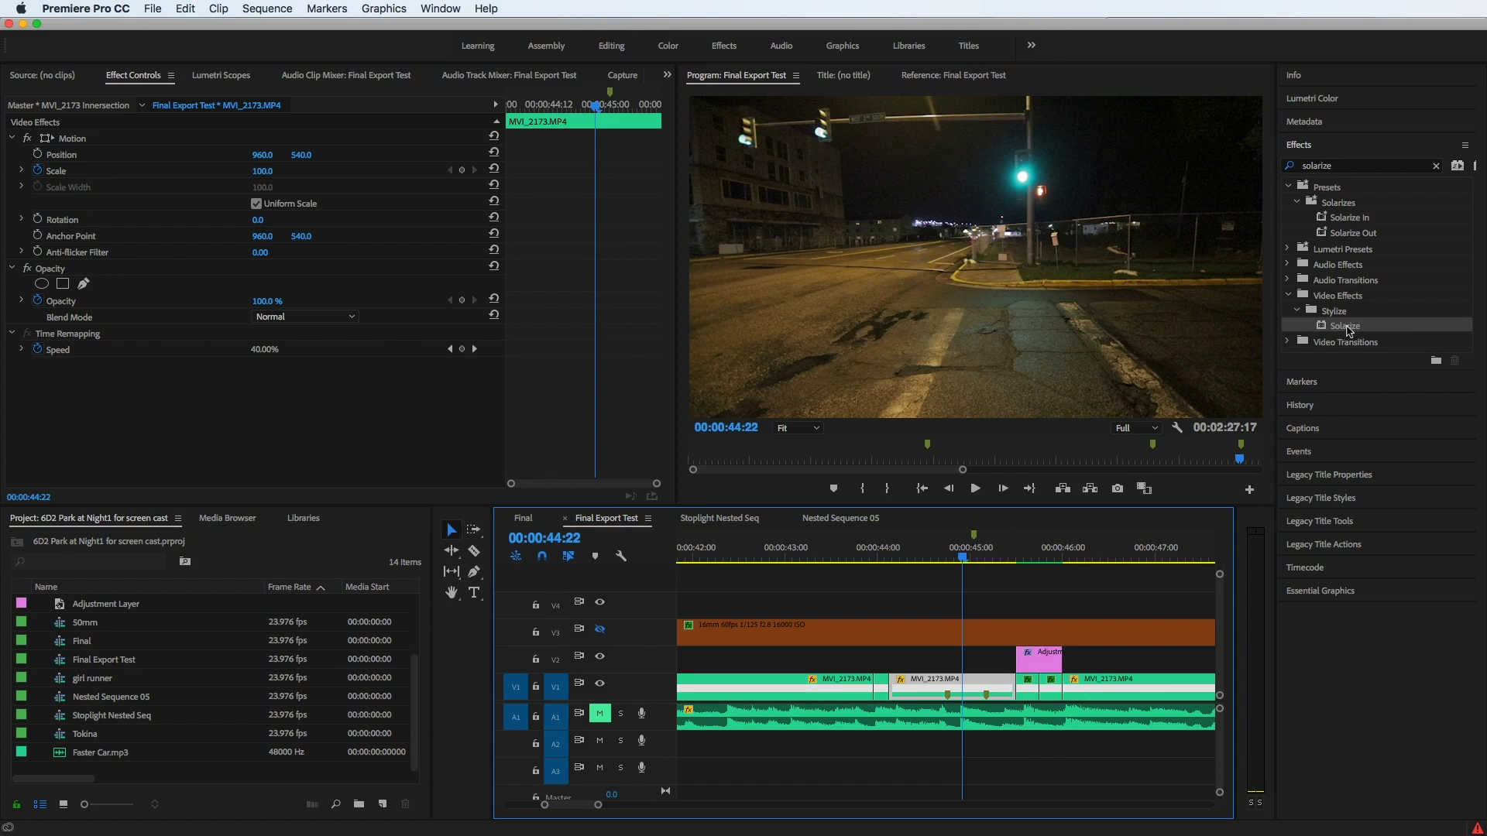
left_click_drag(1345, 326, 965, 693)
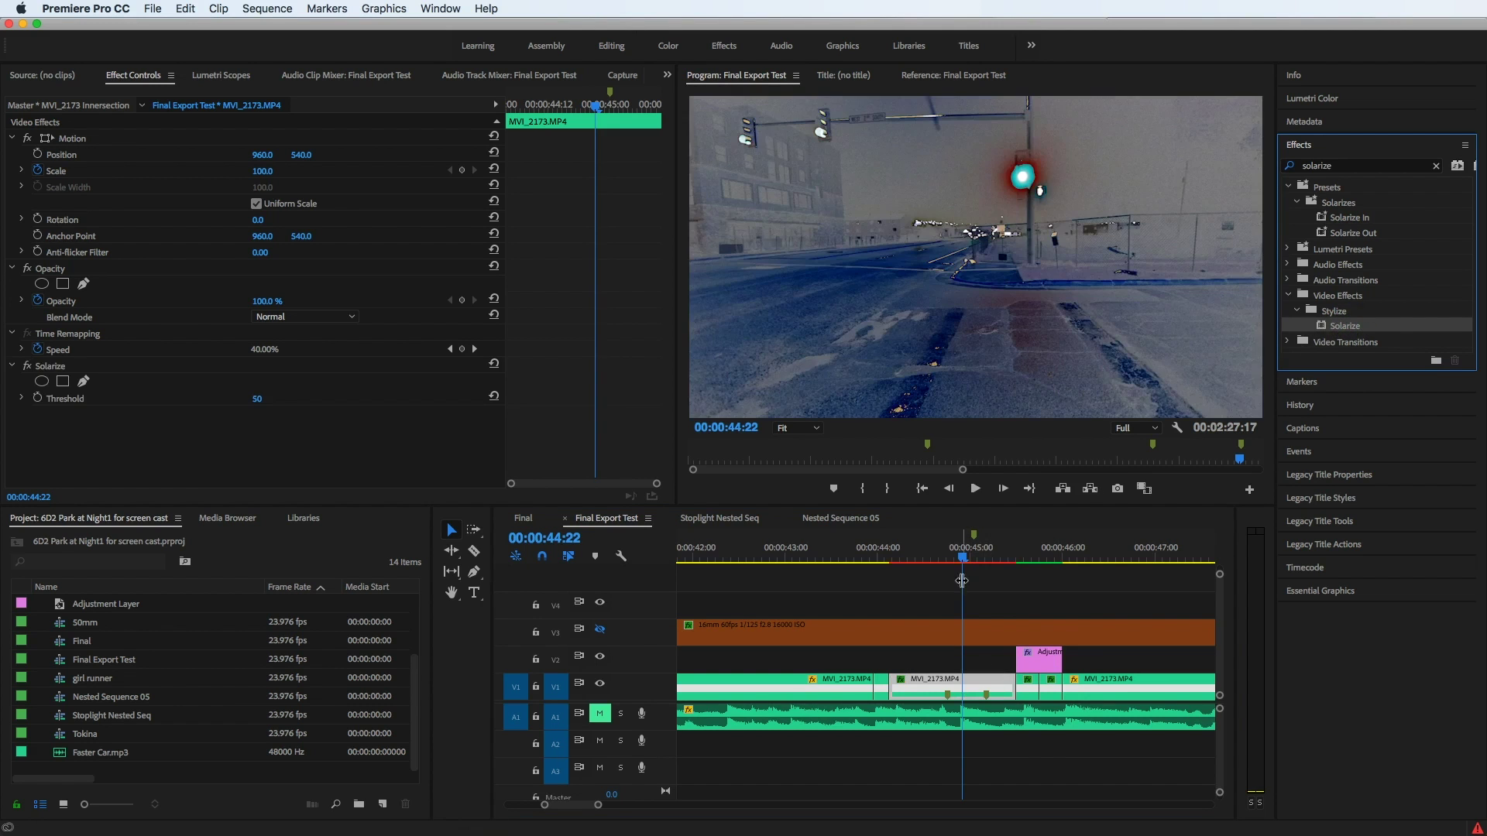
left_click_drag(964, 563, 950, 565)
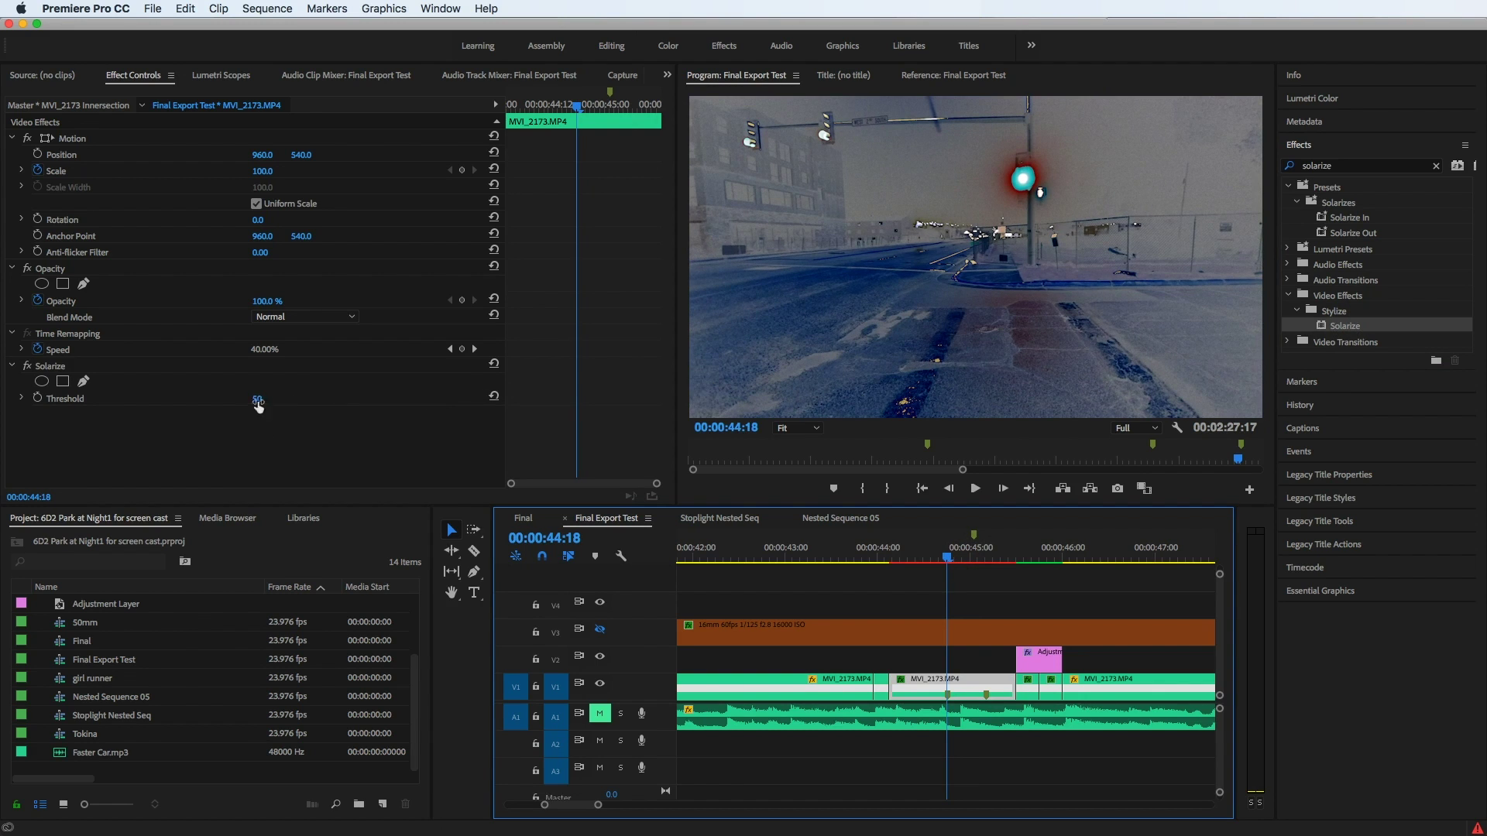
Step: Set the Solarize Threshold to 50 in Effect Controls
left_click_drag(260, 401, 262, 398)
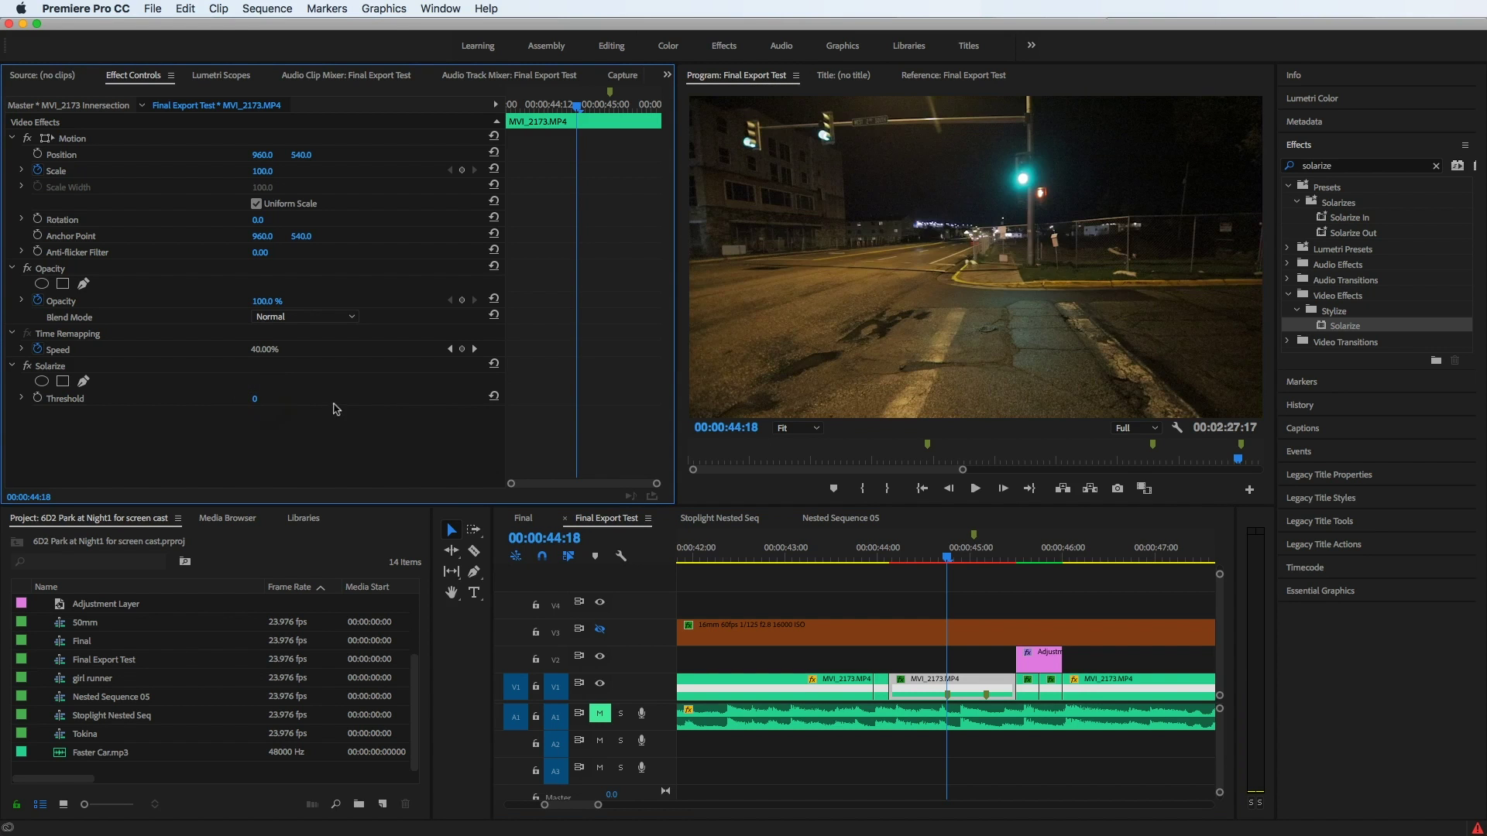
left_click(254, 400)
type("49")
key("Return")
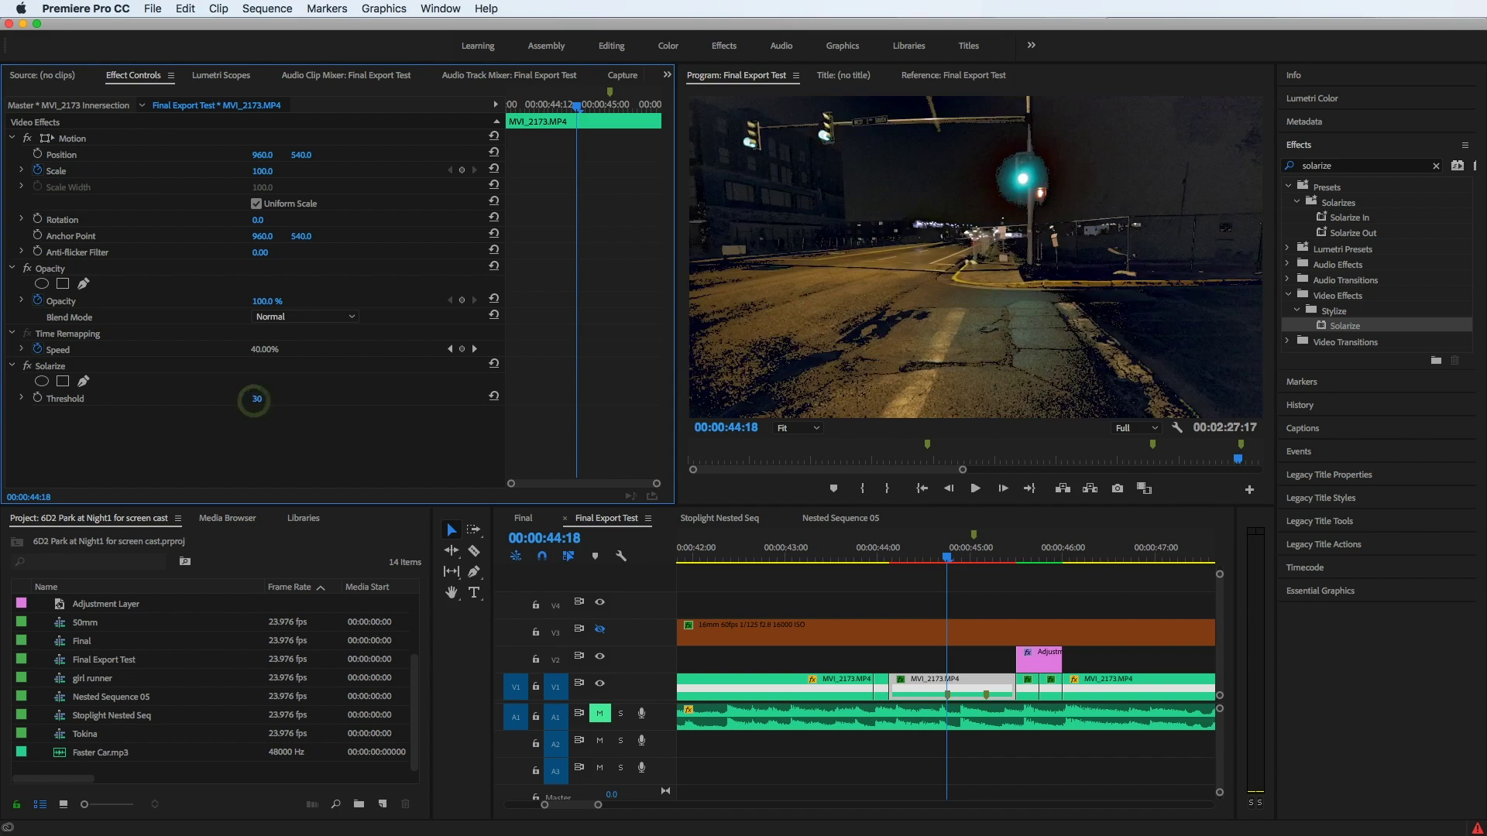
key("Up")
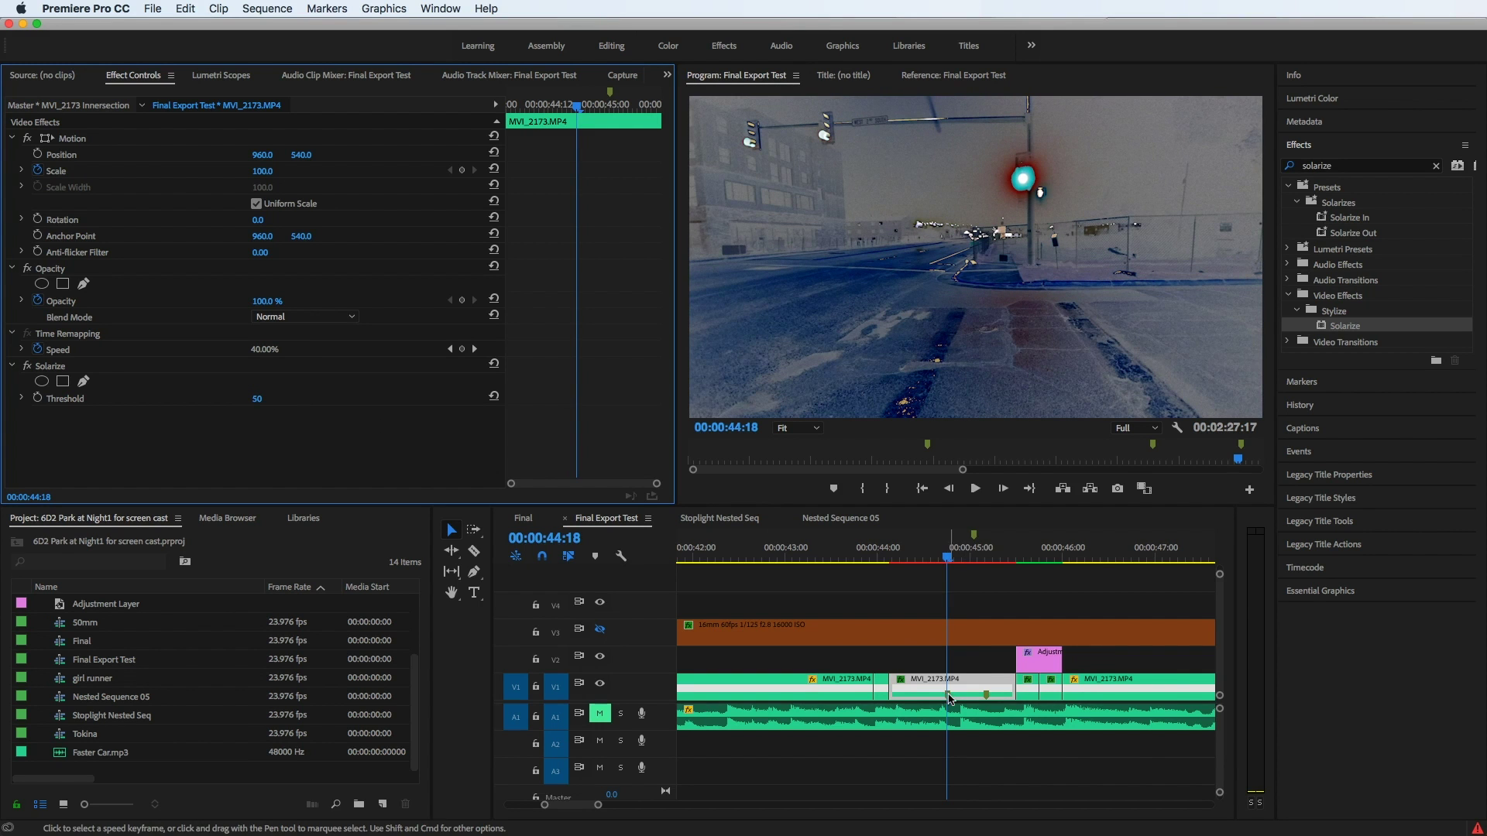
Step: Keyframe the Threshold at 00:00:44:18 and 00:00:45:04, setting 0 at 00:00:44:18
left_click(38, 399)
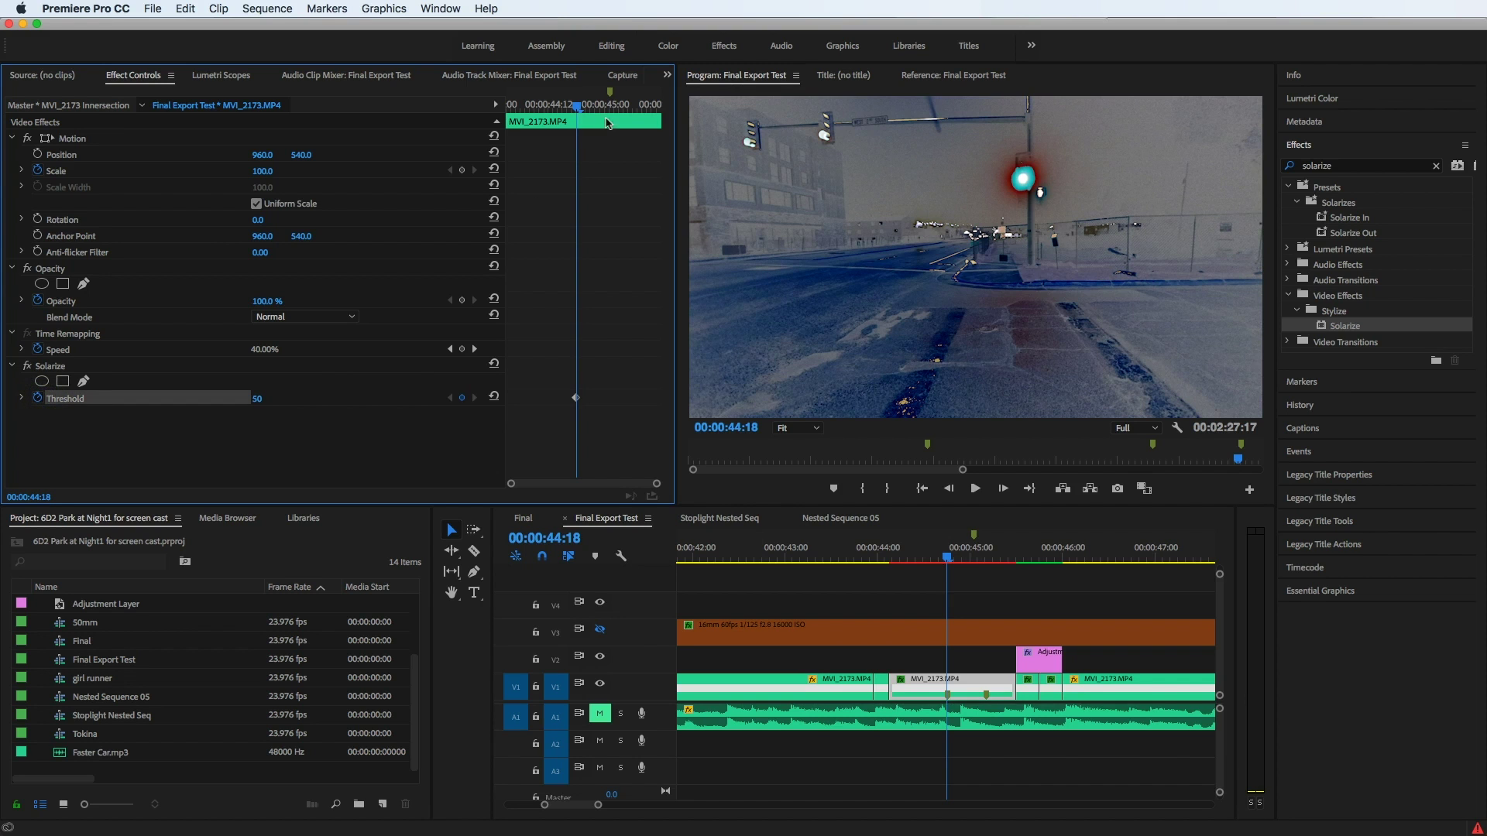
left_click_drag(948, 558, 988, 578)
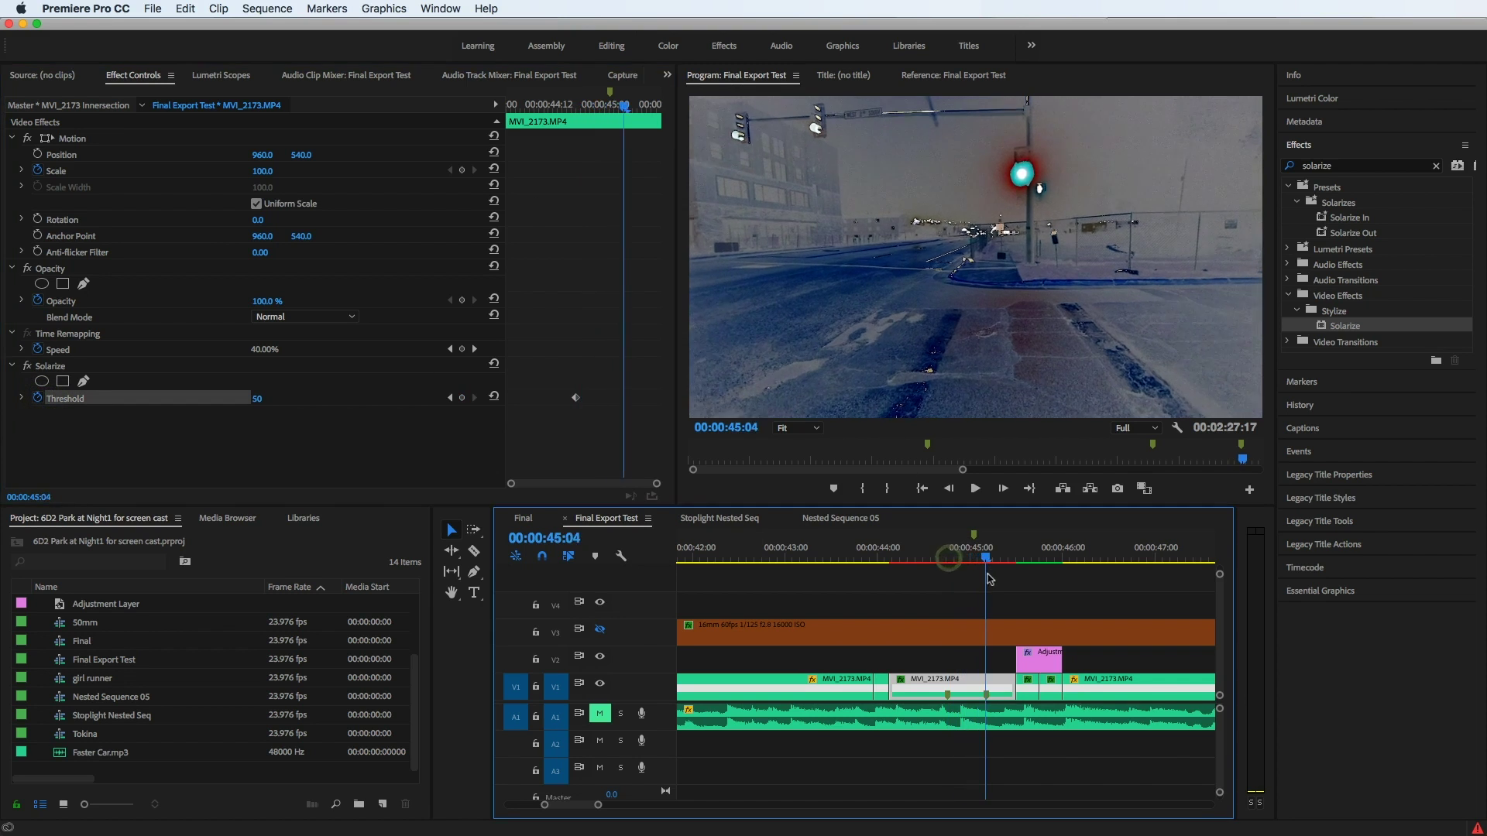
left_click(462, 399)
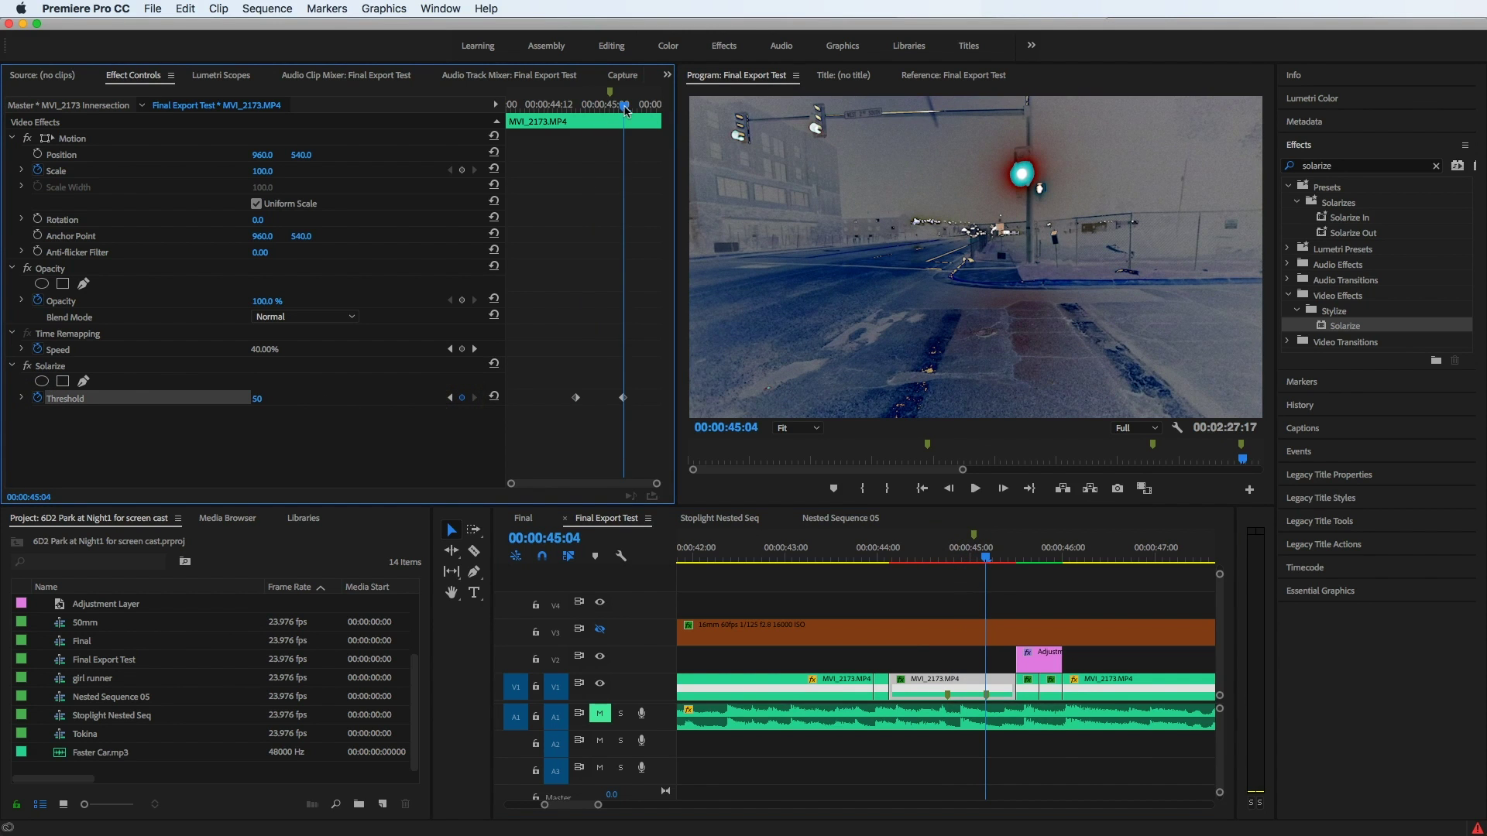
left_click_drag(625, 109, 601, 108)
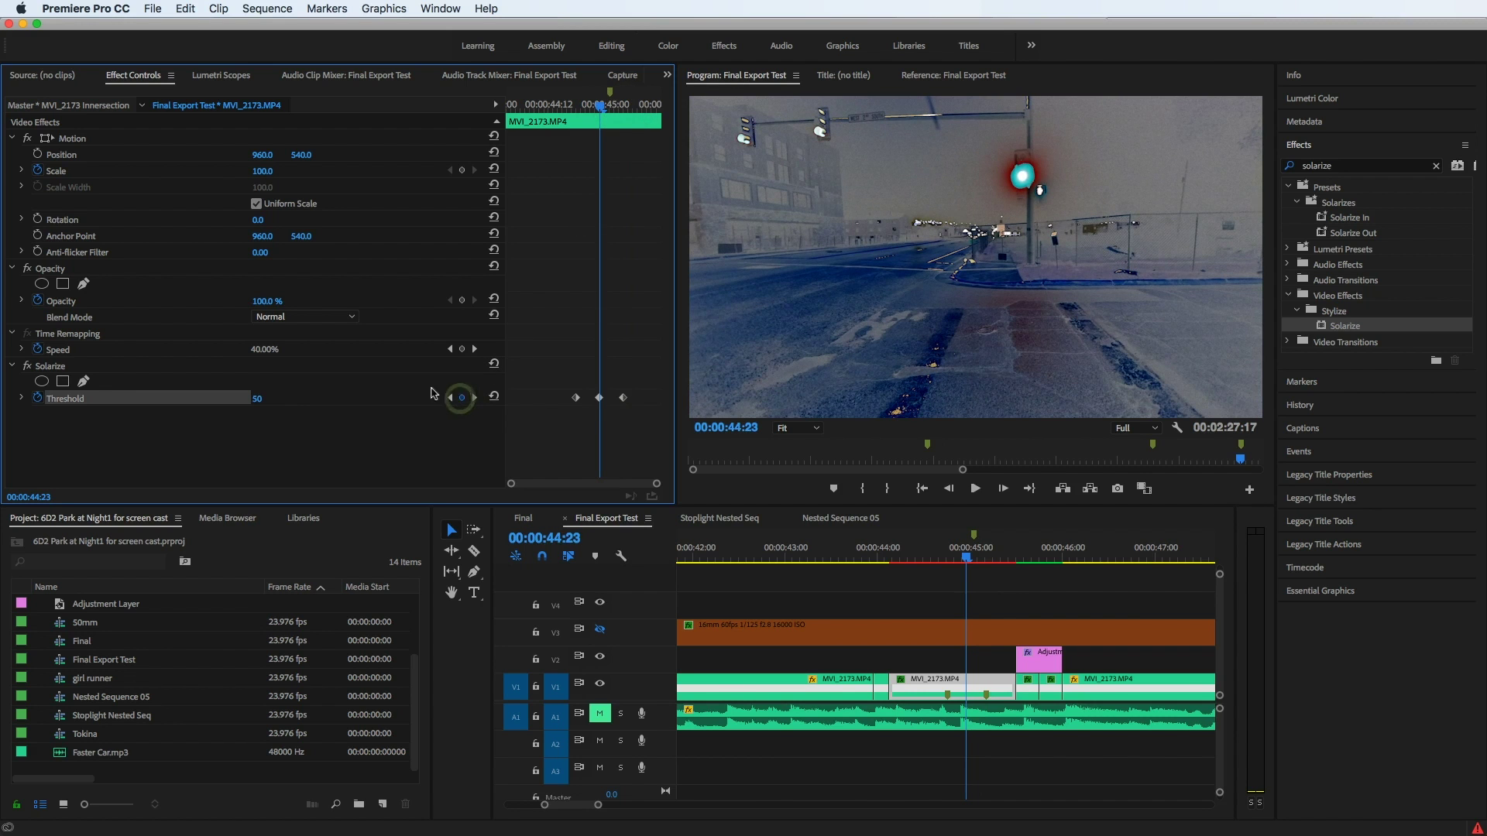
left_click_drag(600, 108, 578, 116)
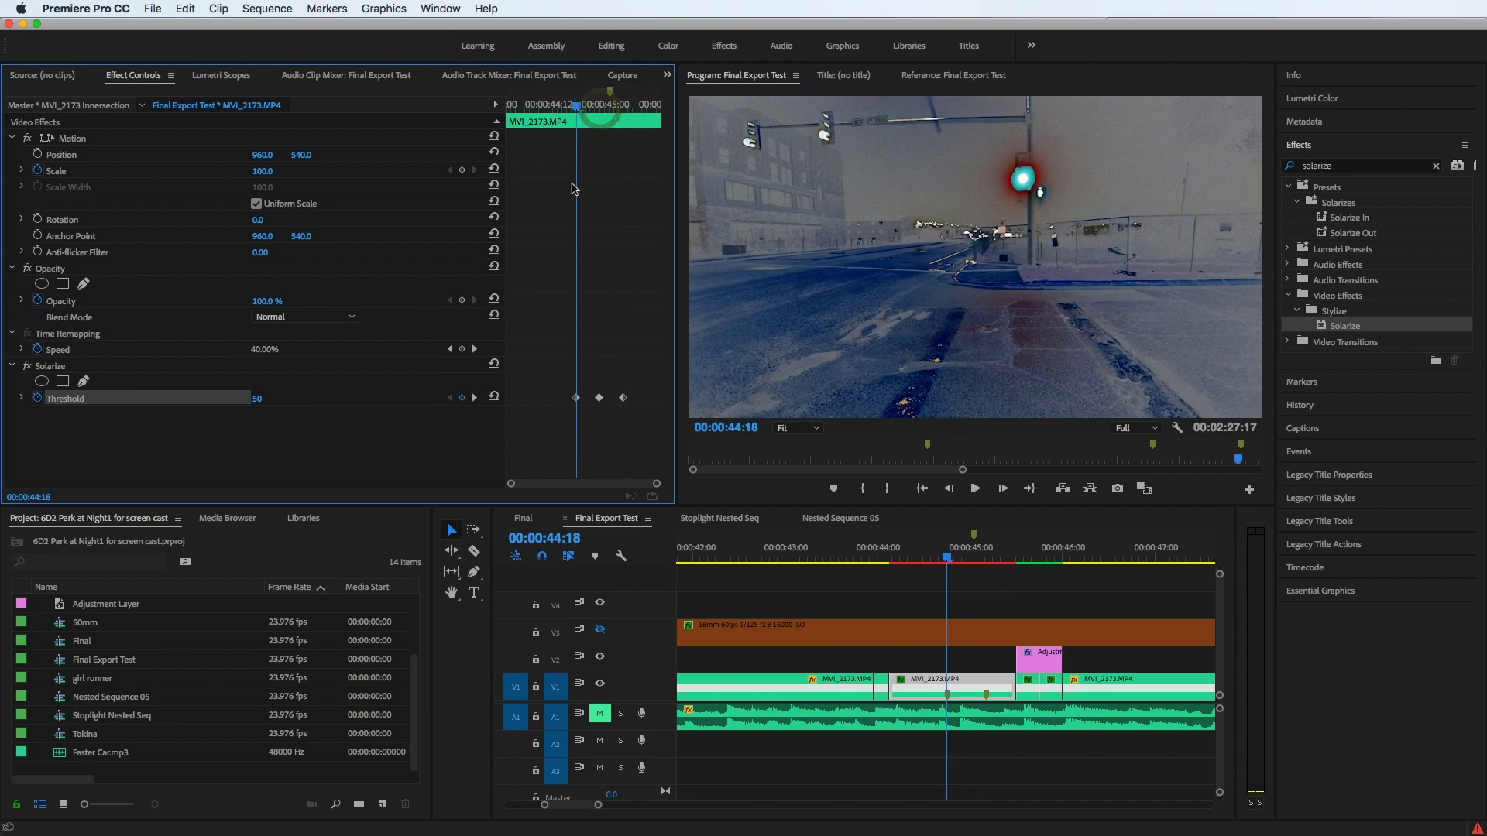
left_click_drag(258, 401, 248, 399)
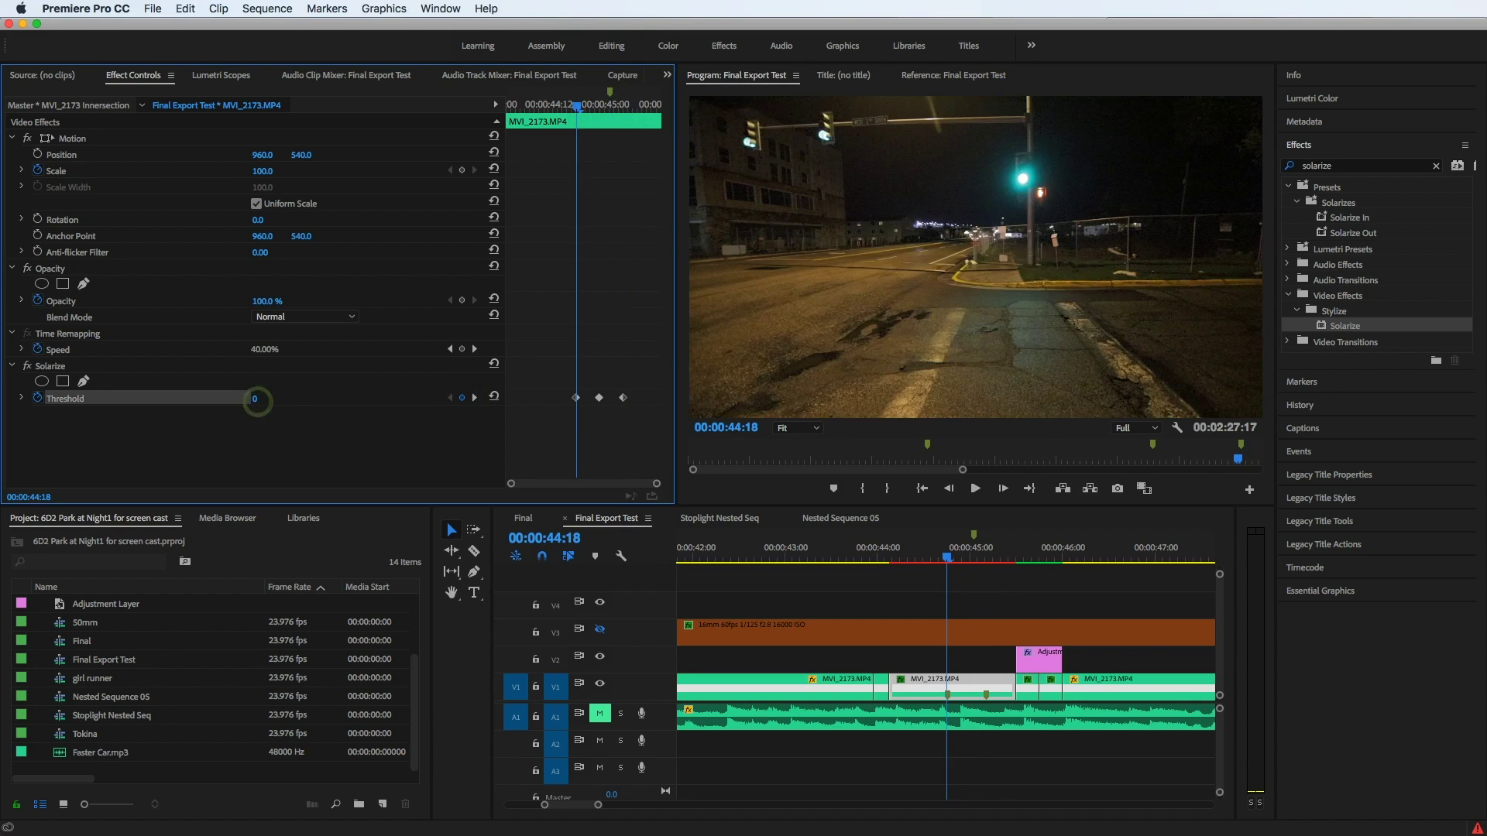
Step: Raise the Threshold to 100 at 00:00:44:23
left_click_drag(579, 108, 600, 109)
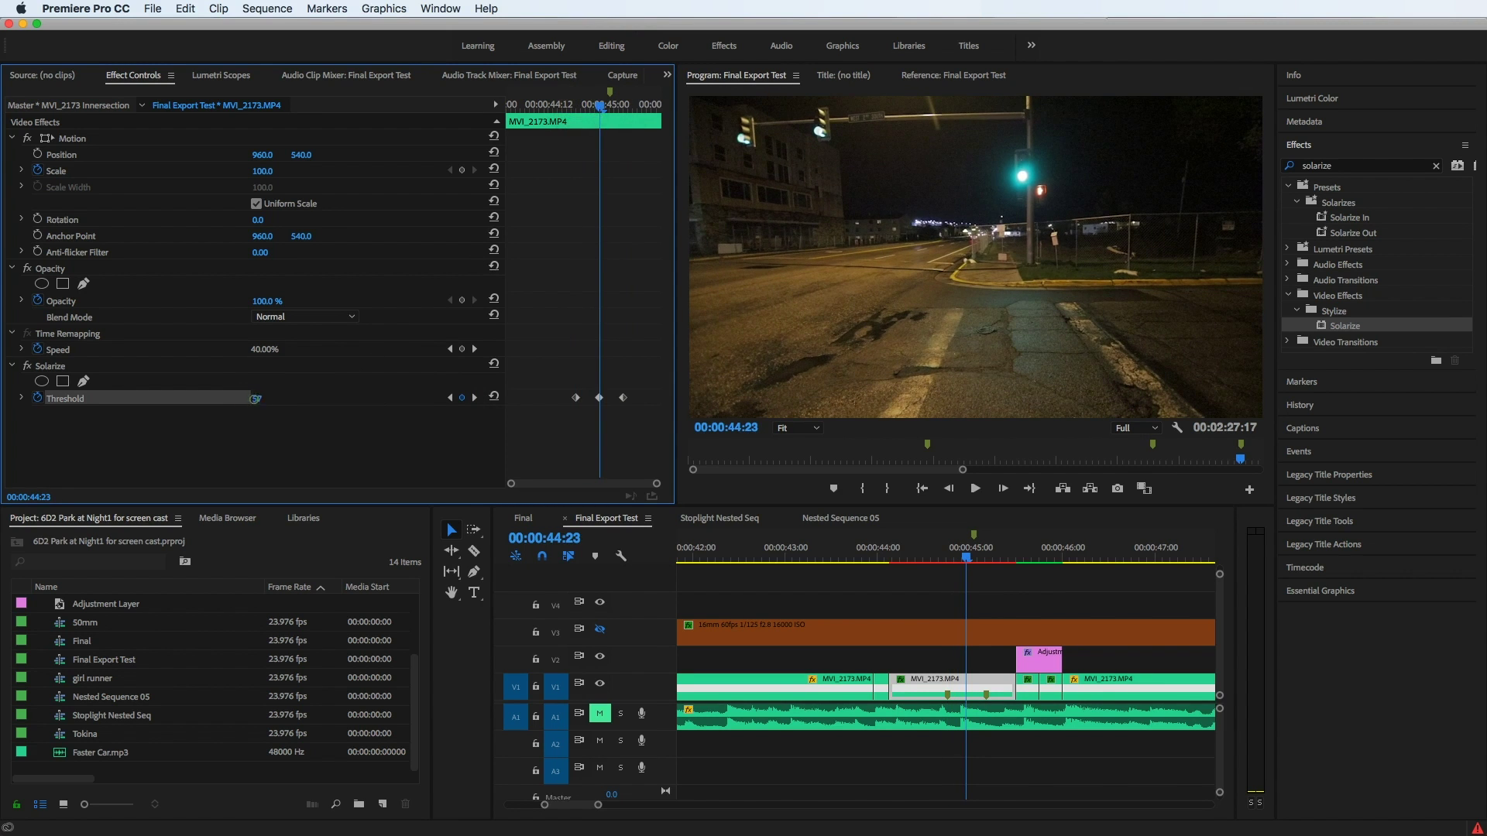
left_click_drag(600, 107, 623, 109)
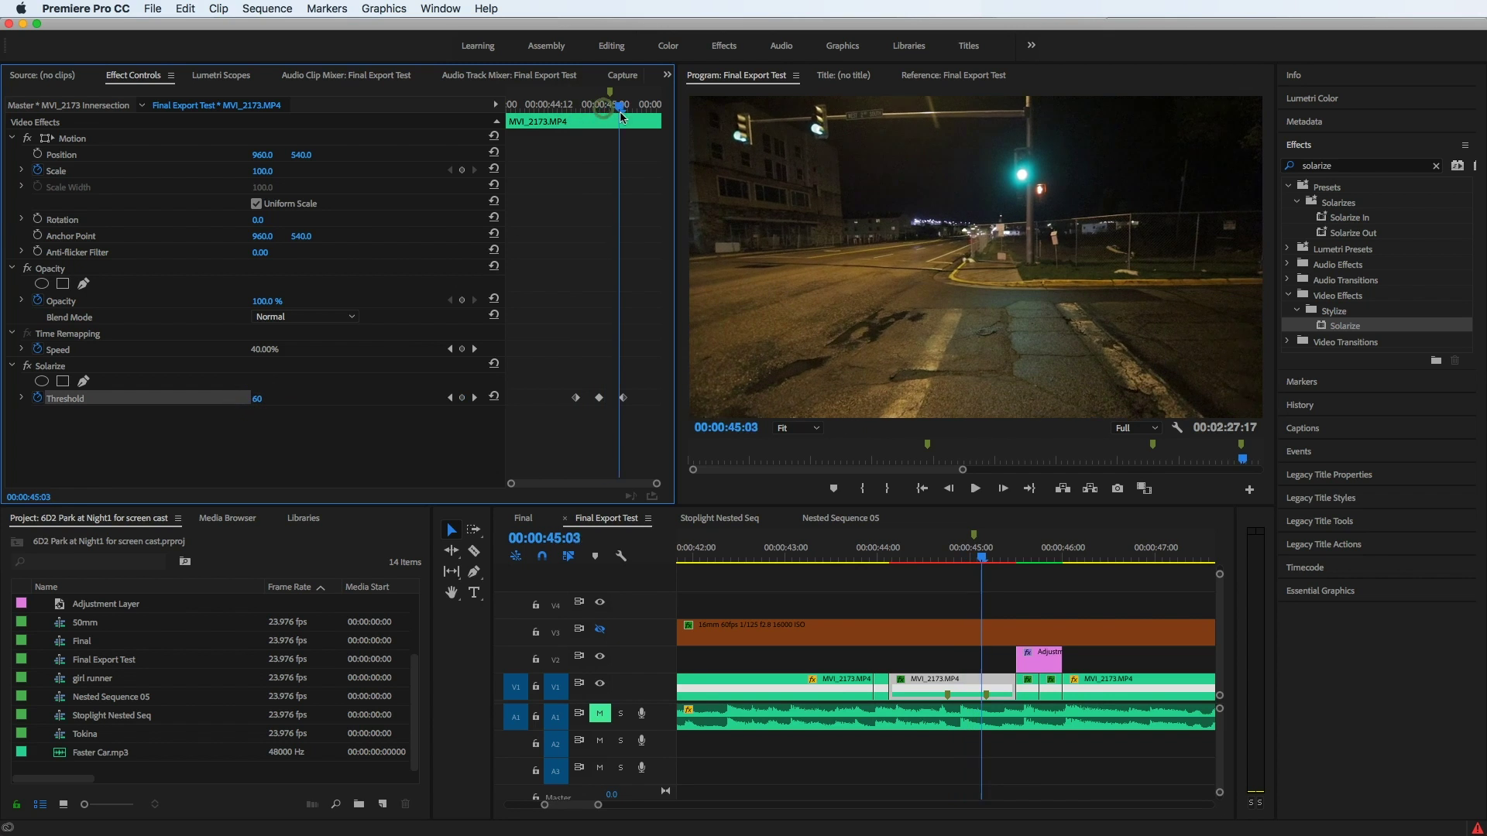
left_click(256, 401)
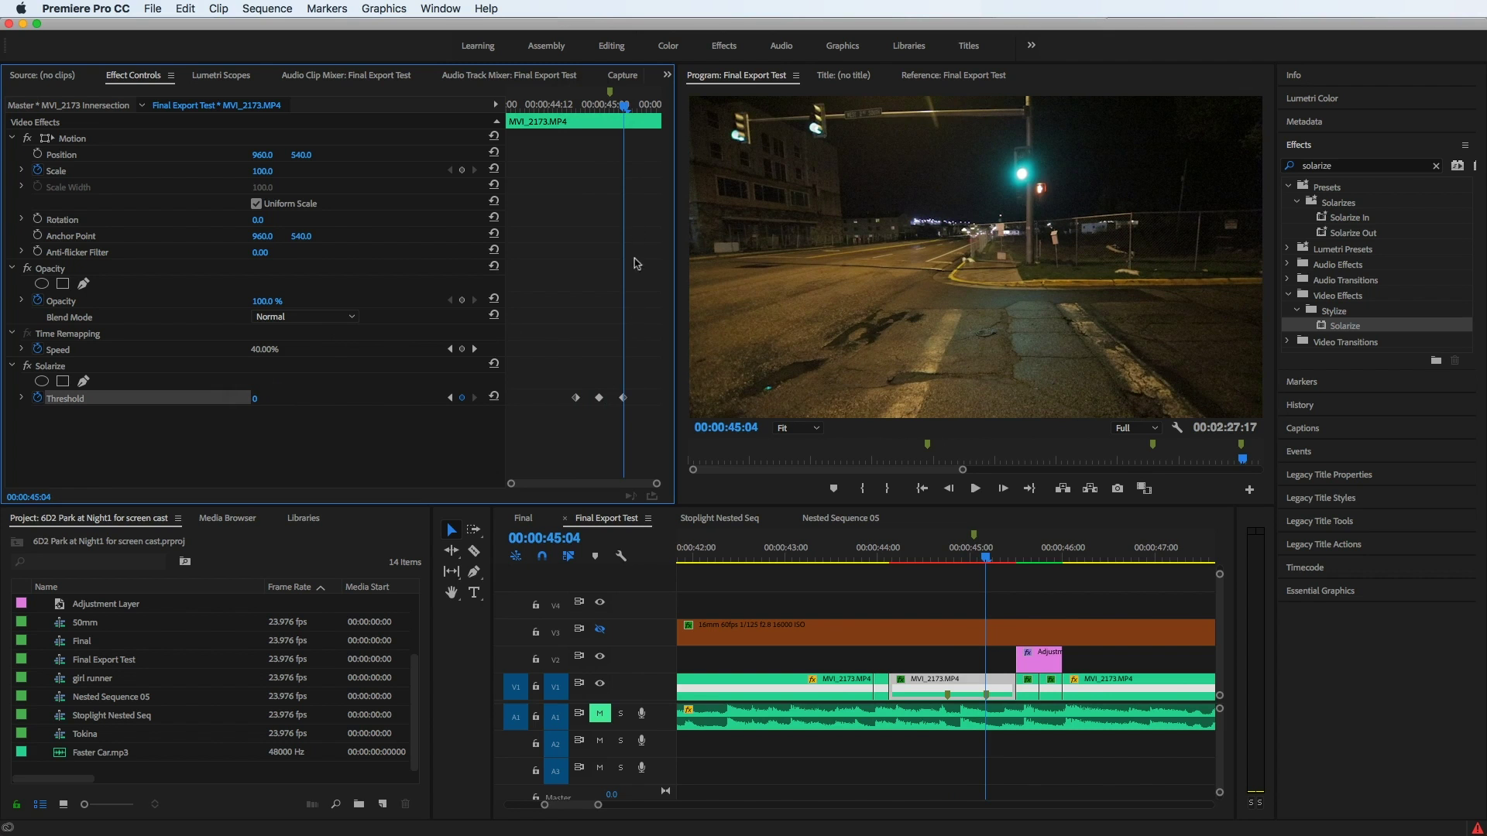
left_click_drag(624, 109, 577, 151)
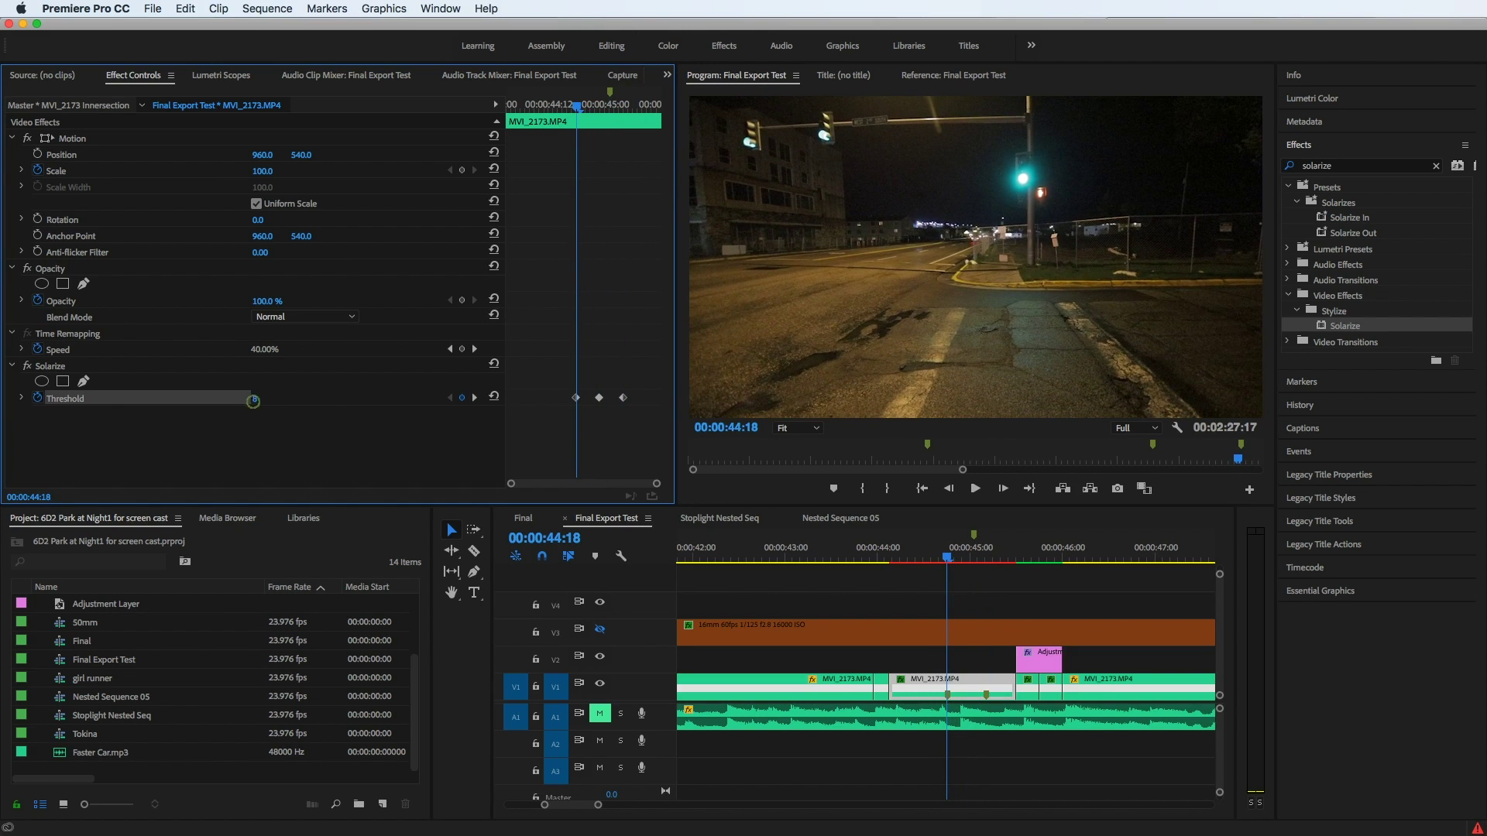
left_click_drag(254, 400, 324, 400)
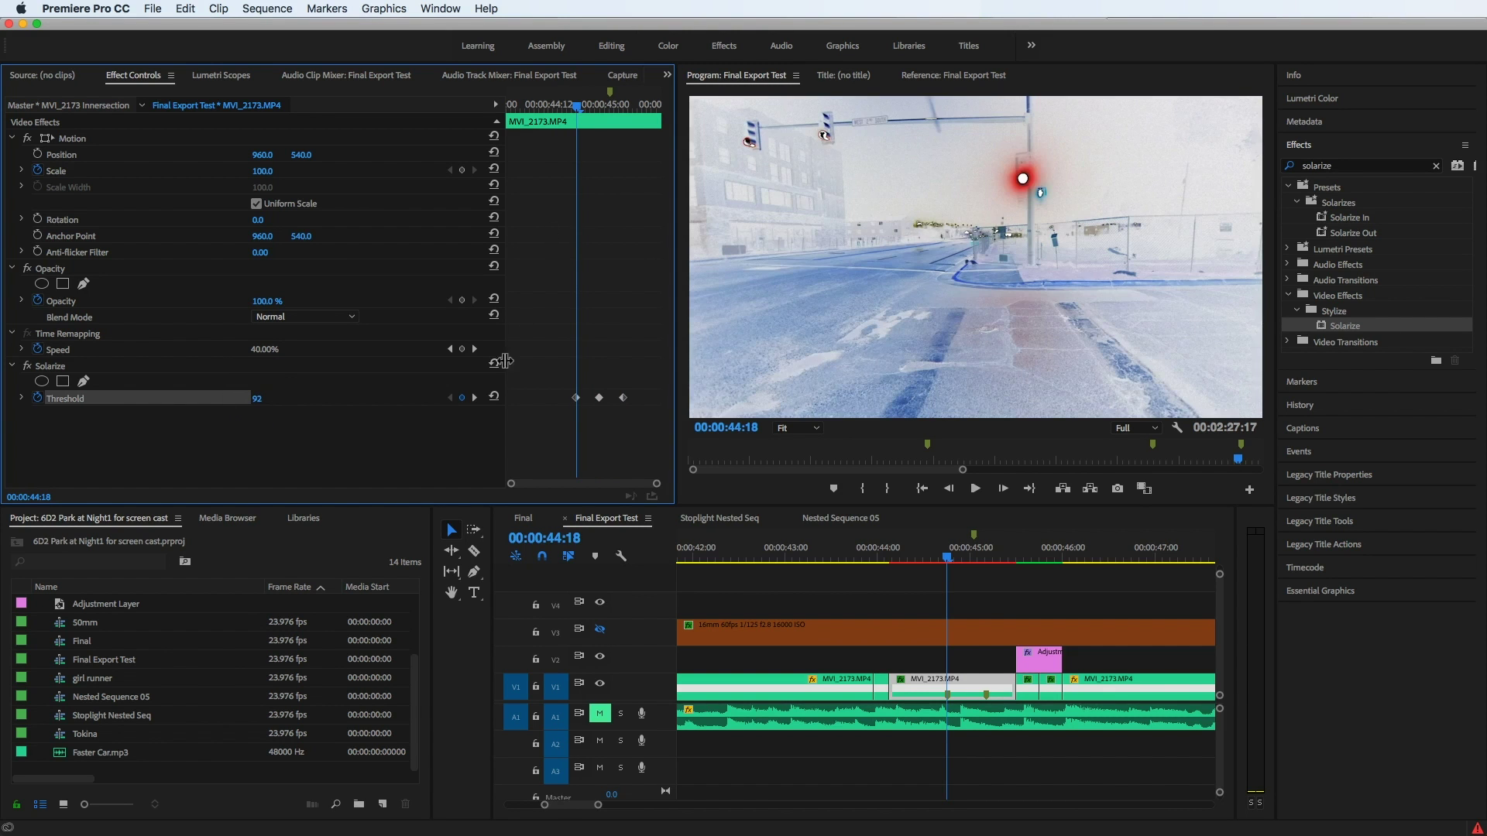
Step: Set the Threshold to 0 at the next keyframe
left_click(475, 398)
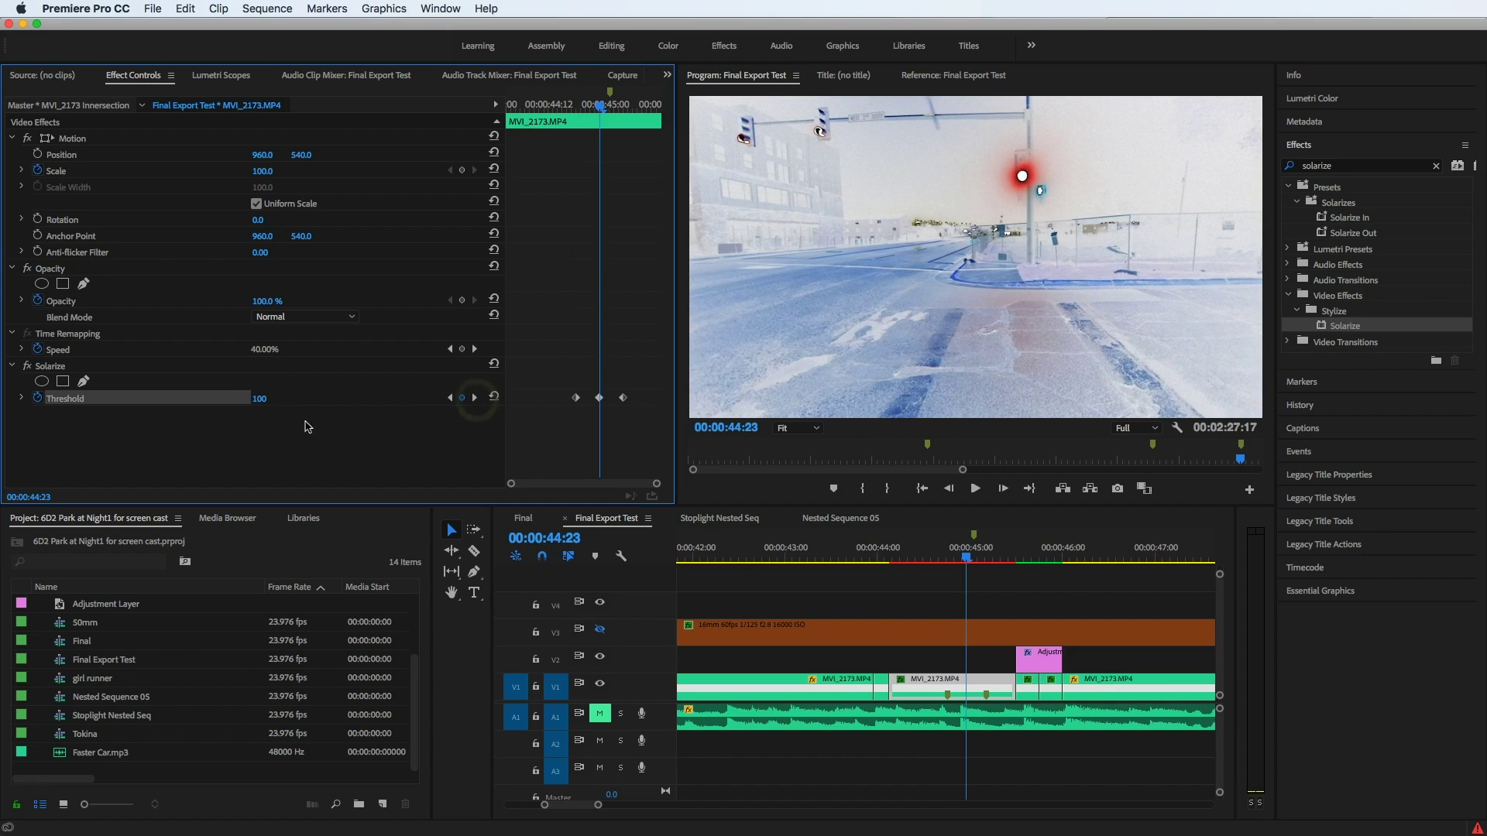
left_click(259, 398)
type("0")
key("Return")
left_click(970, 562)
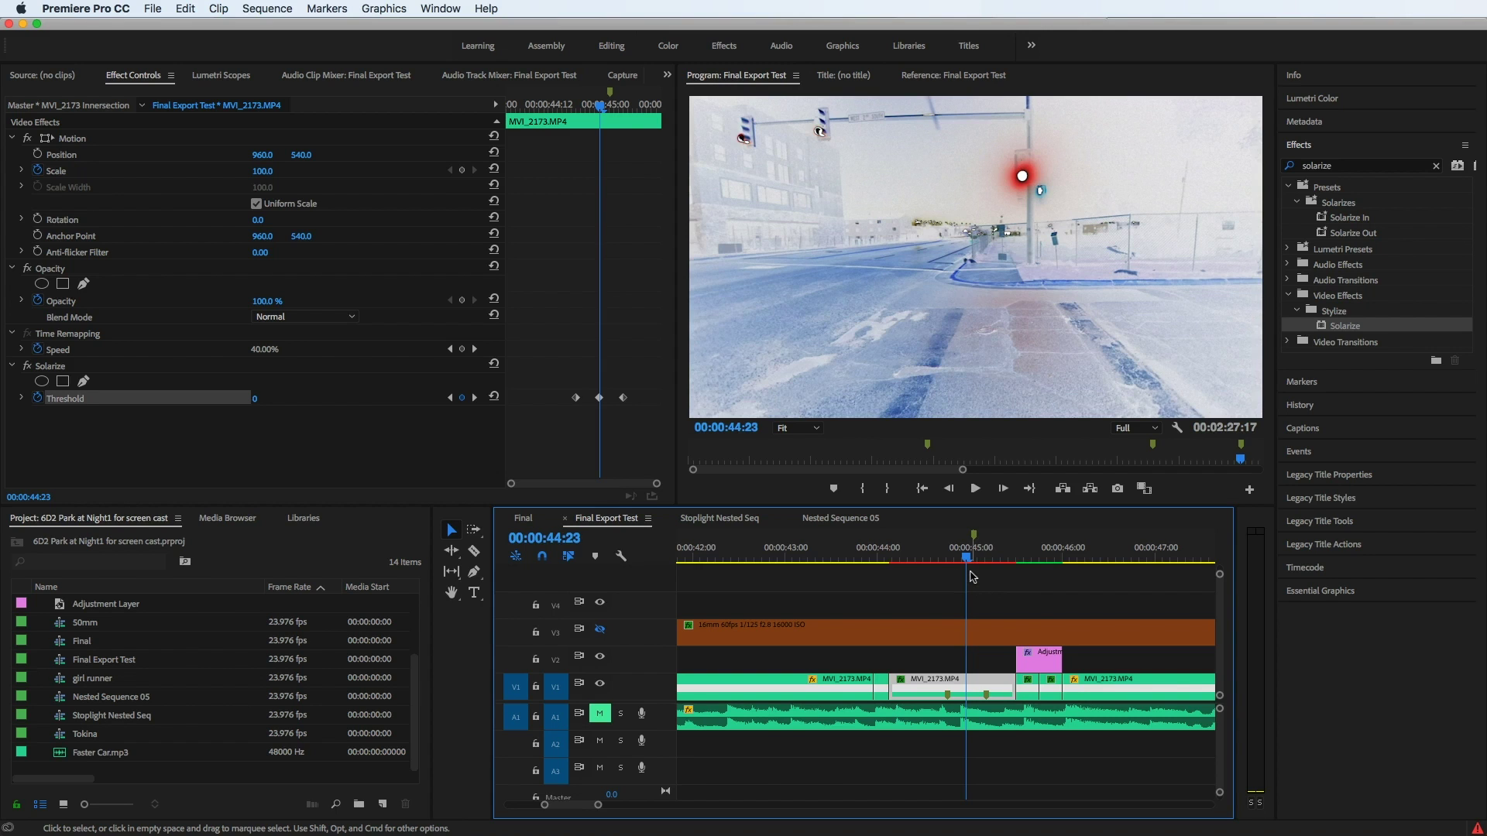
left_click(34, 367)
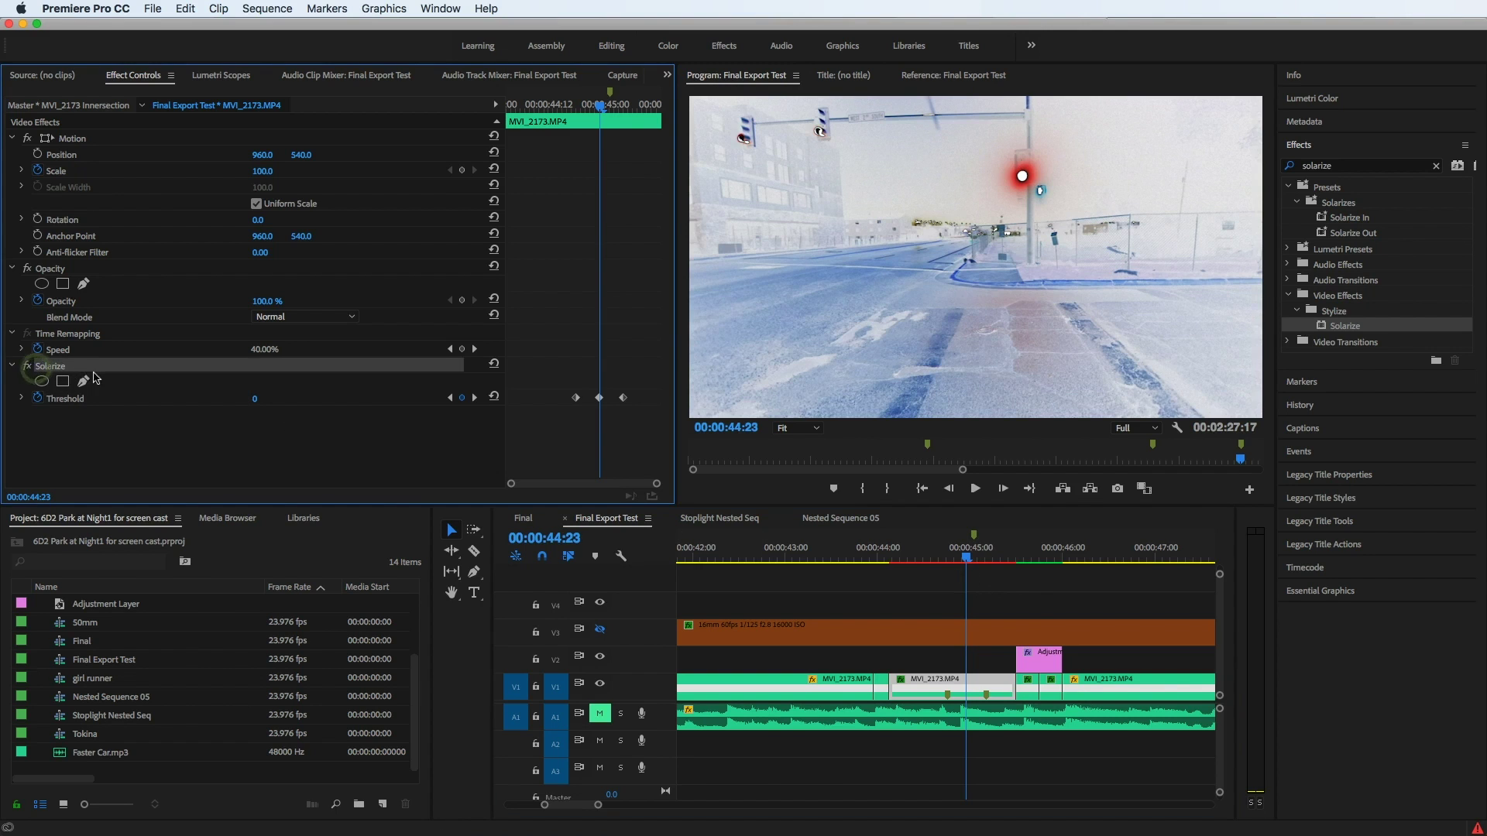
Step: Delete Solarize from the MVI_2173.MP4 clip, then nest it as Nested Sequence 07
key("Delete")
right_click(927, 688)
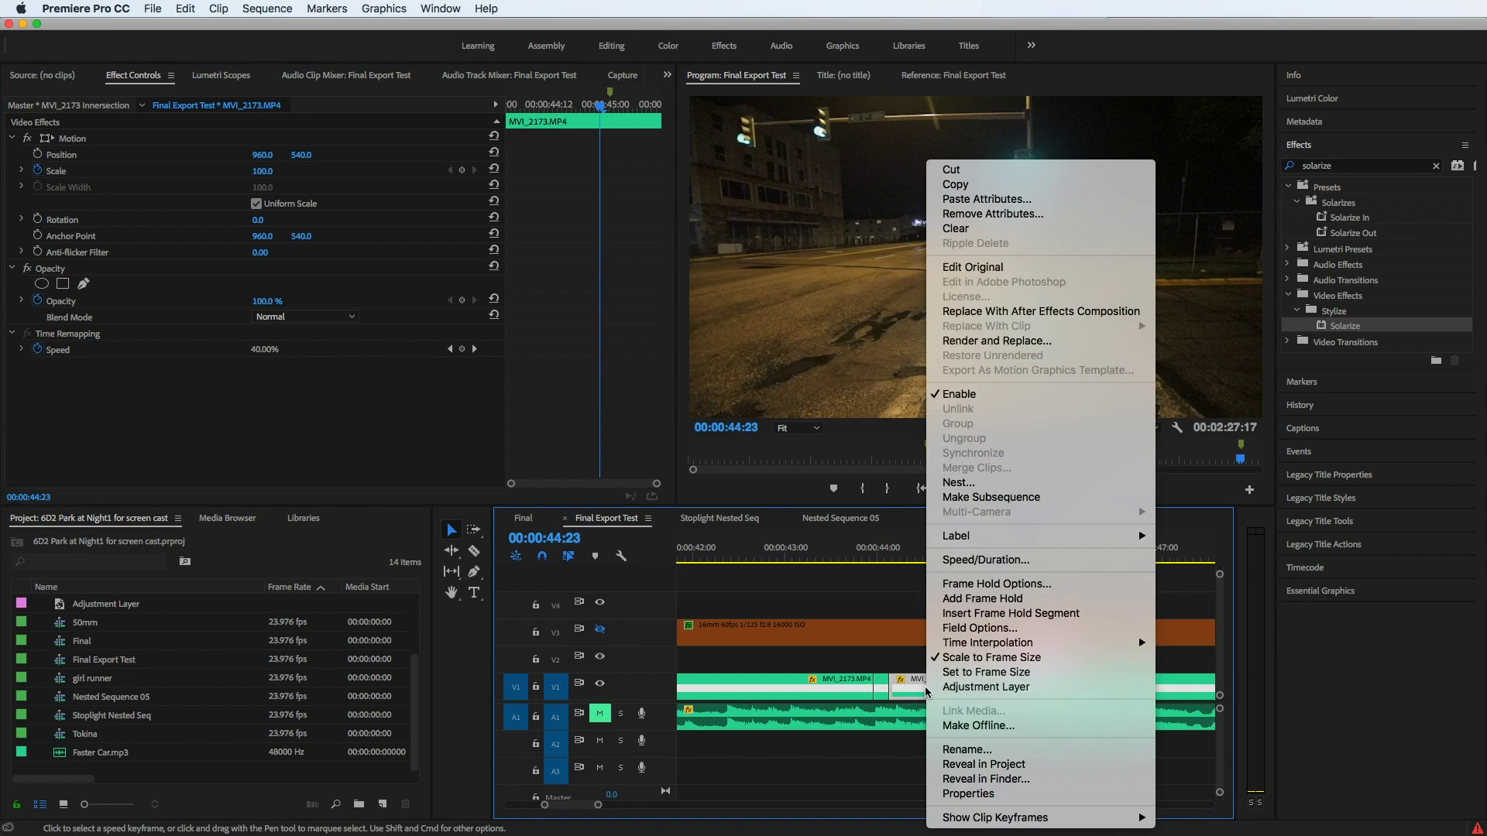
left_click(968, 485)
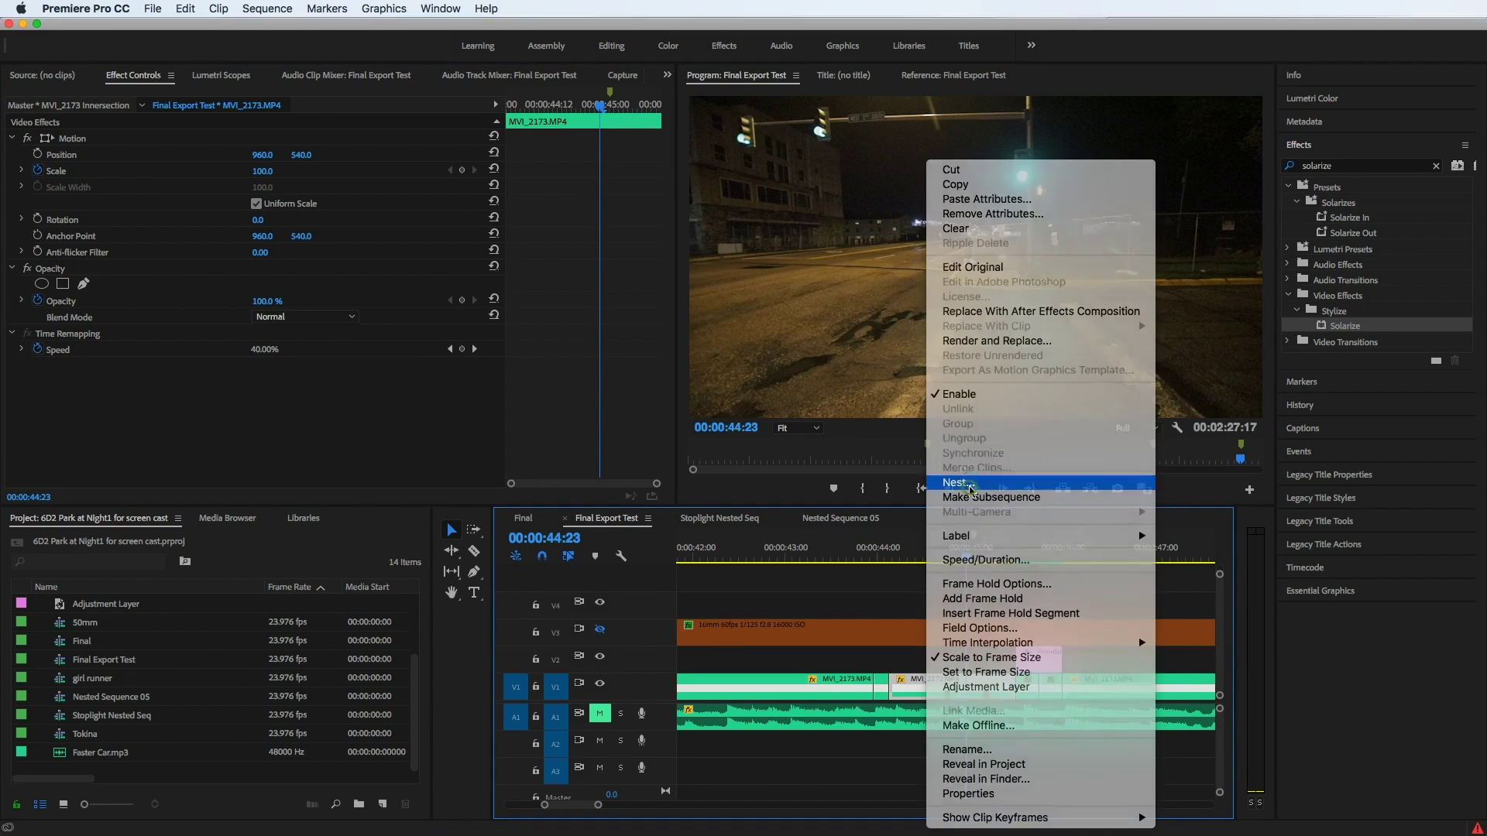
left_click(773, 453)
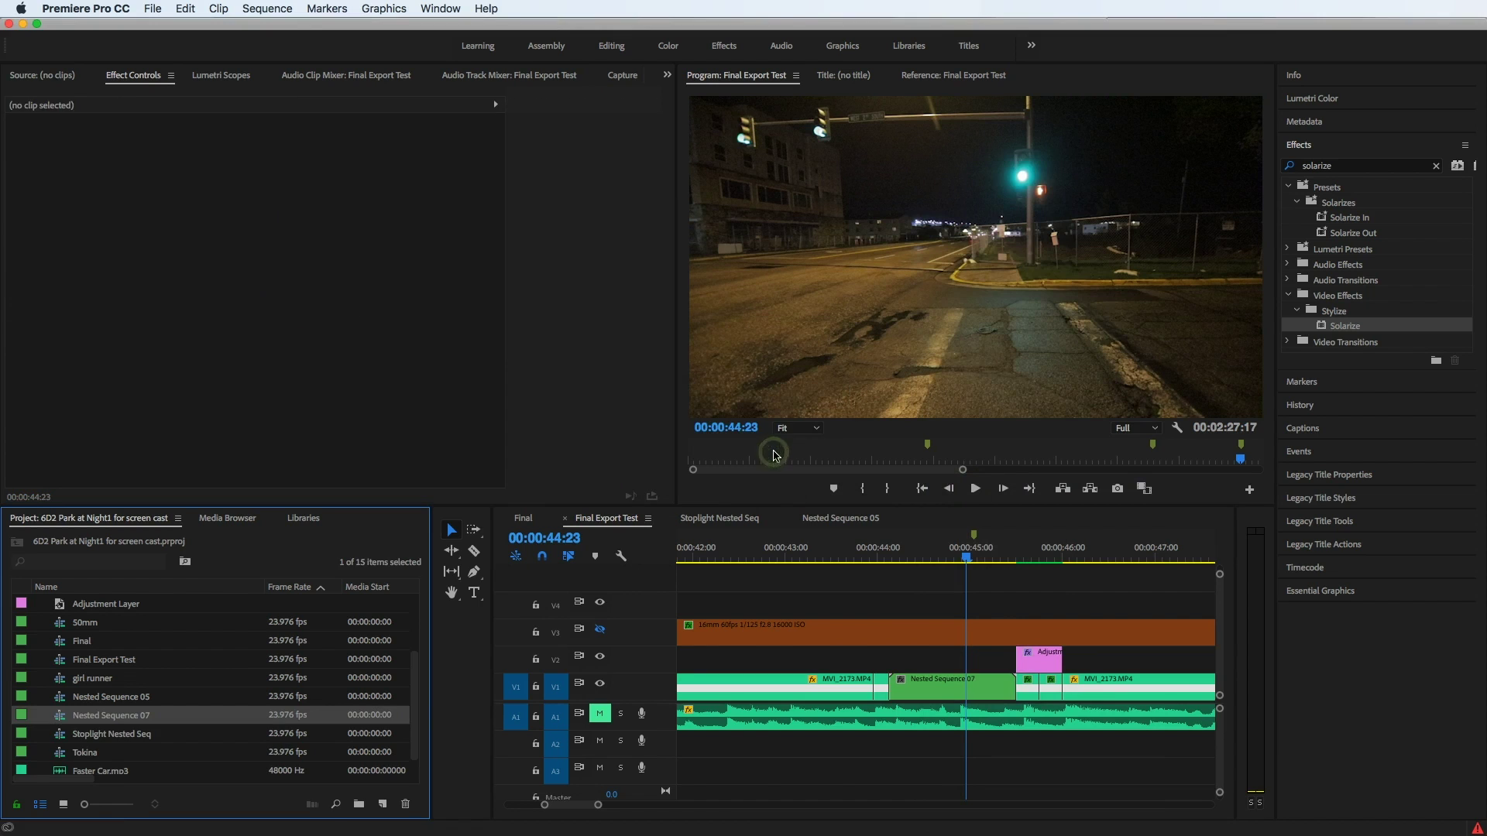
left_click(950, 687)
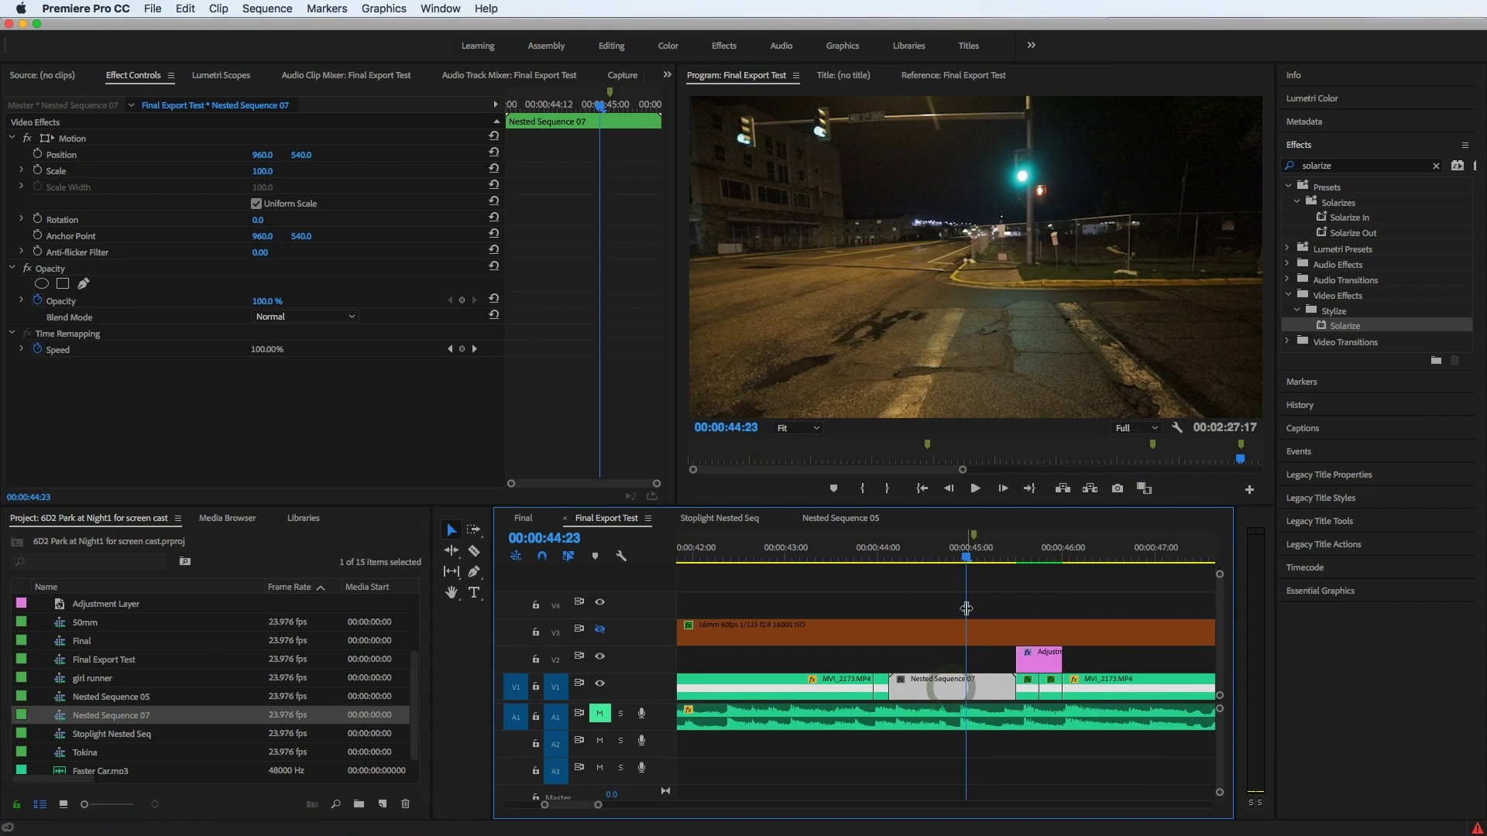
Step: Apply Solarize to Nested Sequence 07, keyframing Threshold 0 at 00:00:44:17 and 100 at 00:00:44:21
left_click_drag(1345, 326, 957, 685)
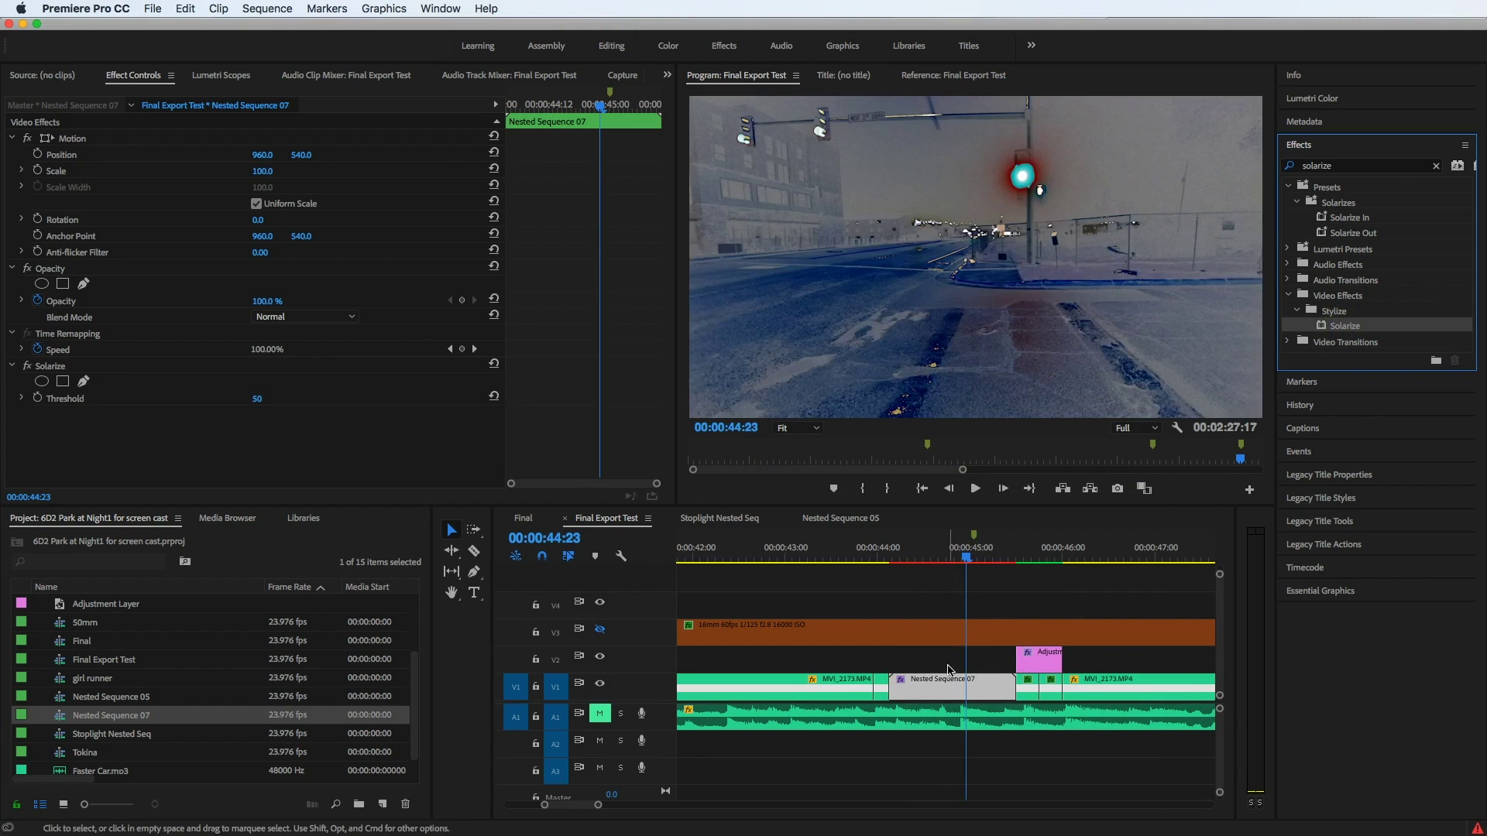
left_click(942, 561)
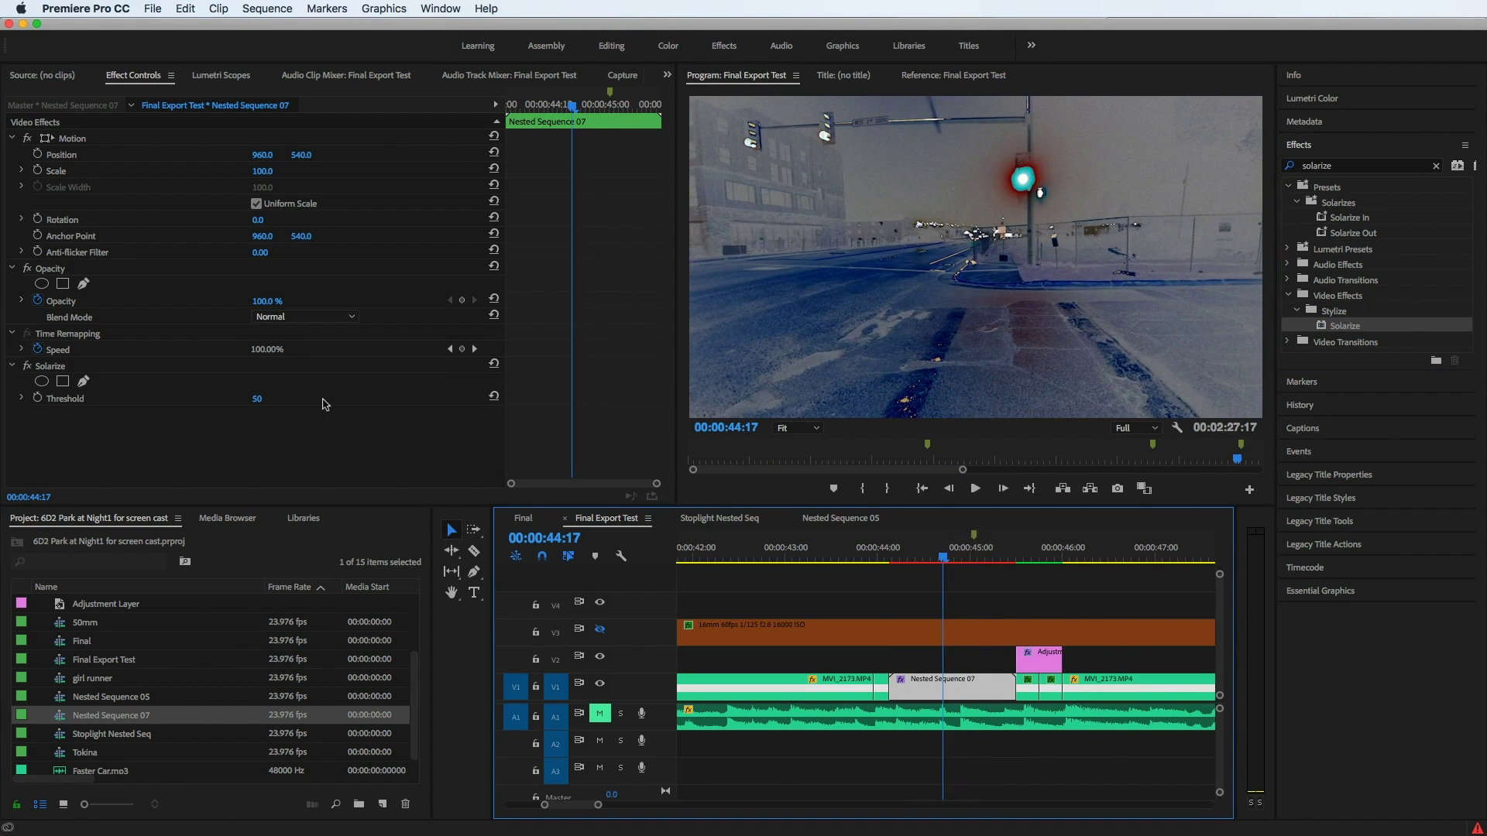
left_click(38, 398)
mouse_move(257, 398)
left_mouse_down()
mouse_move(293, 398)
mouse_move(259, 400)
left_mouse_up()
key("Right")
key("Right")
key("Right")
key("Right")
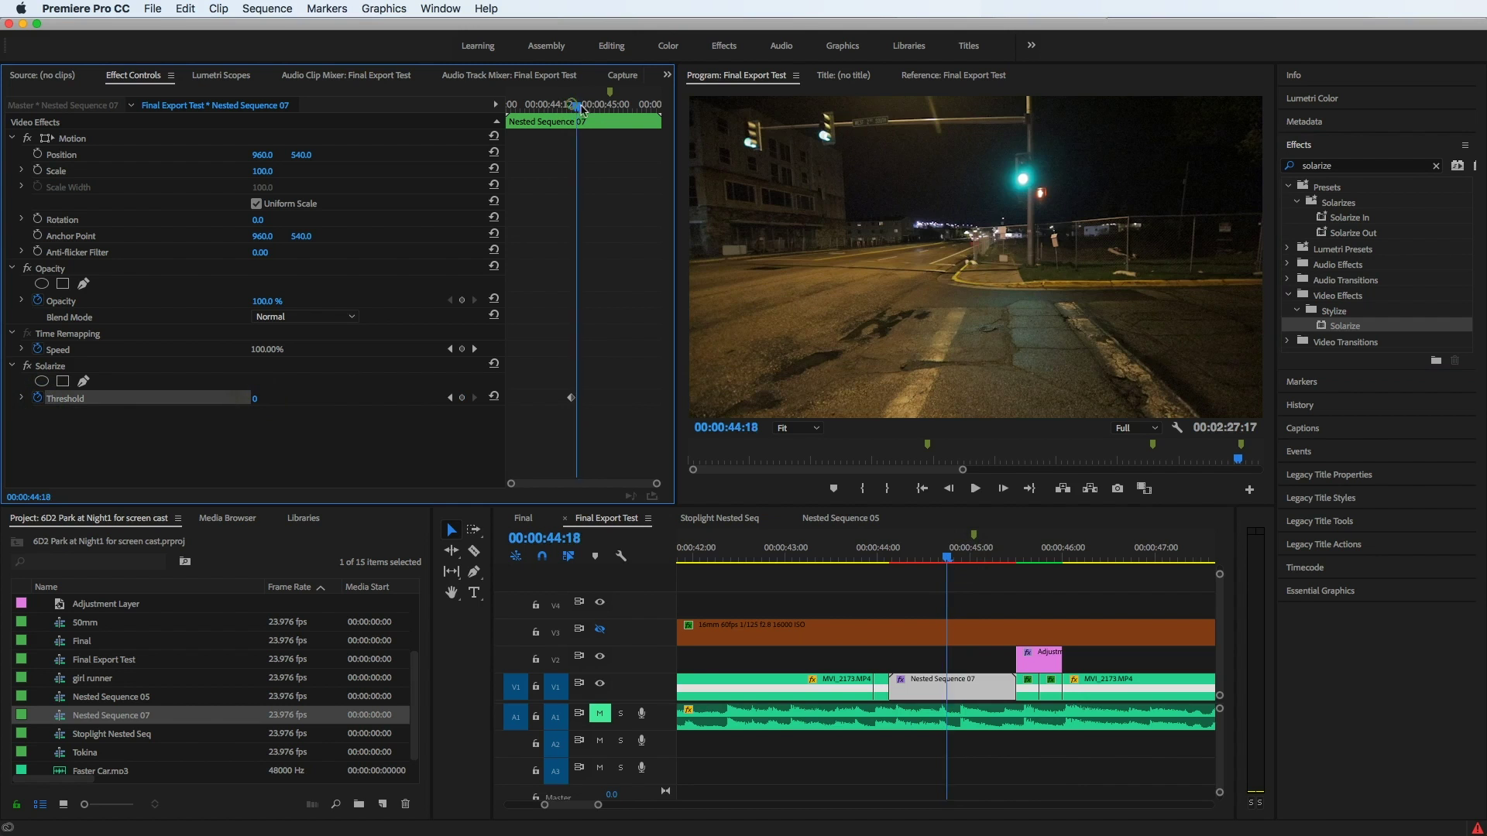
left_click_drag(263, 398, 341, 398)
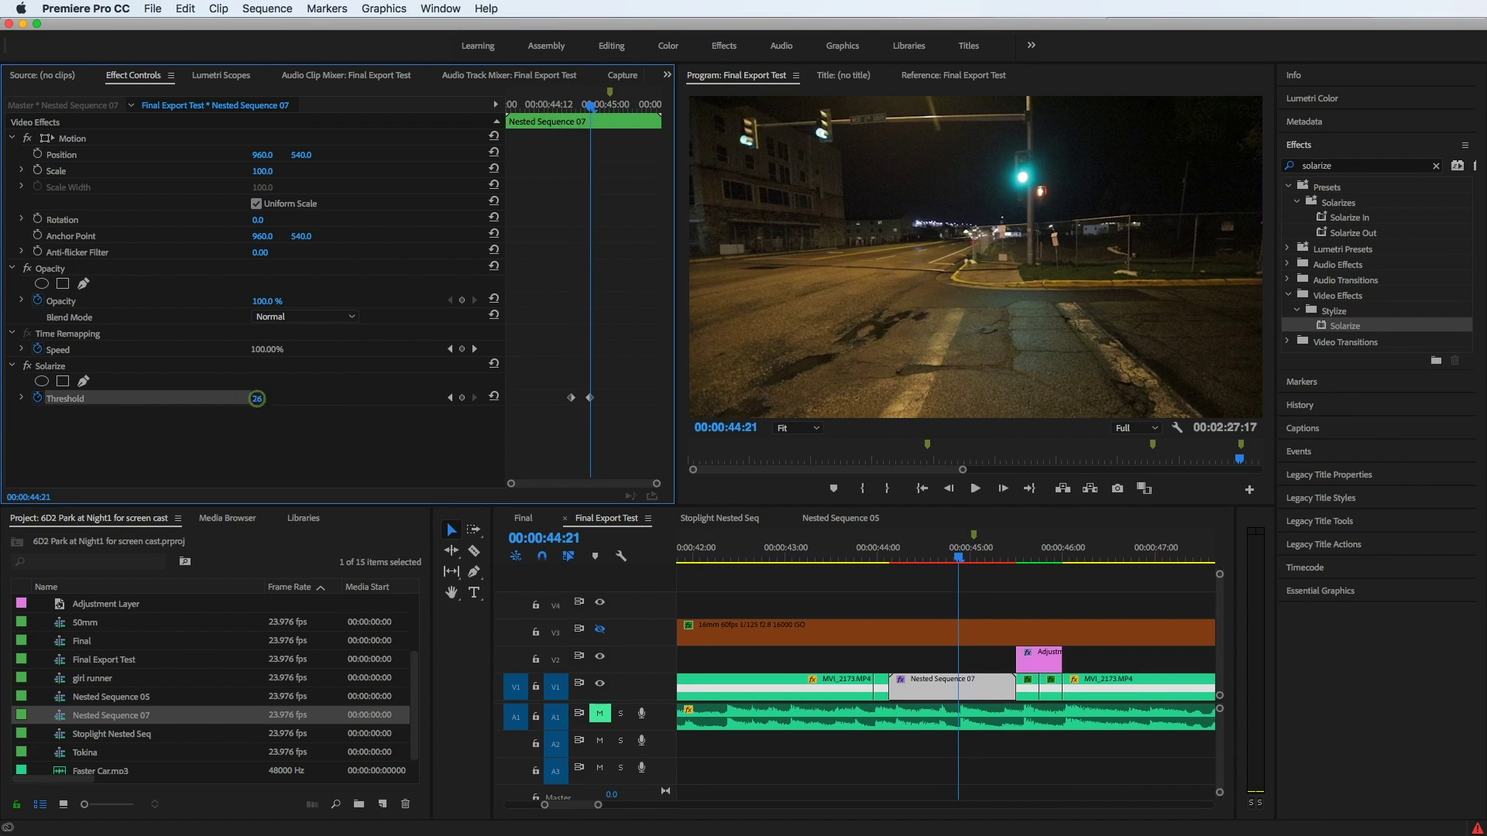
Step: Drop the Threshold to 0 at 00:00:45:01 and play back the flash
left_click_drag(593, 108, 611, 108)
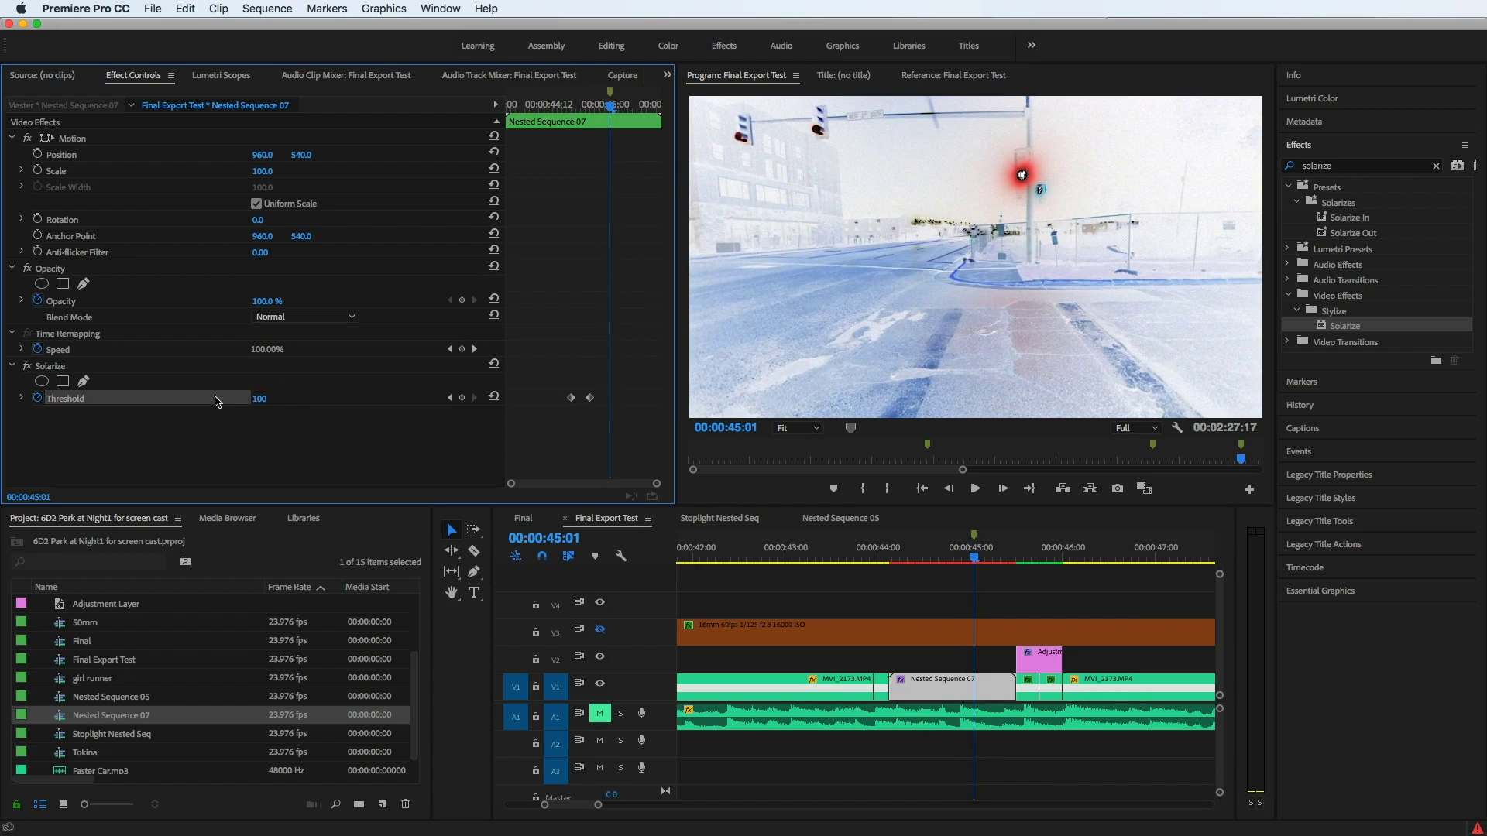
left_click_drag(259, 398, 240, 398)
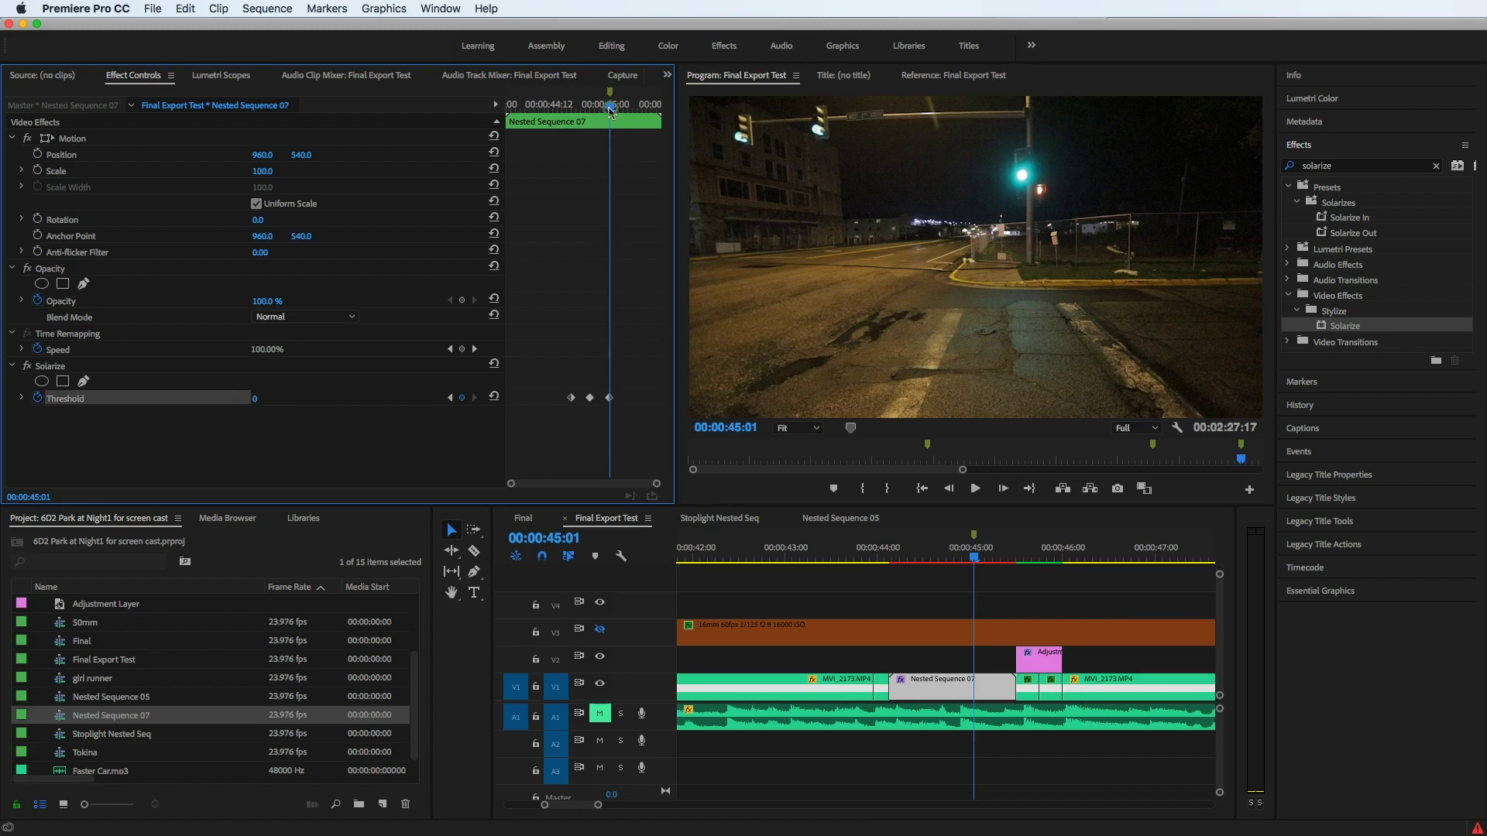
left_click_drag(611, 110, 559, 122)
key("space")
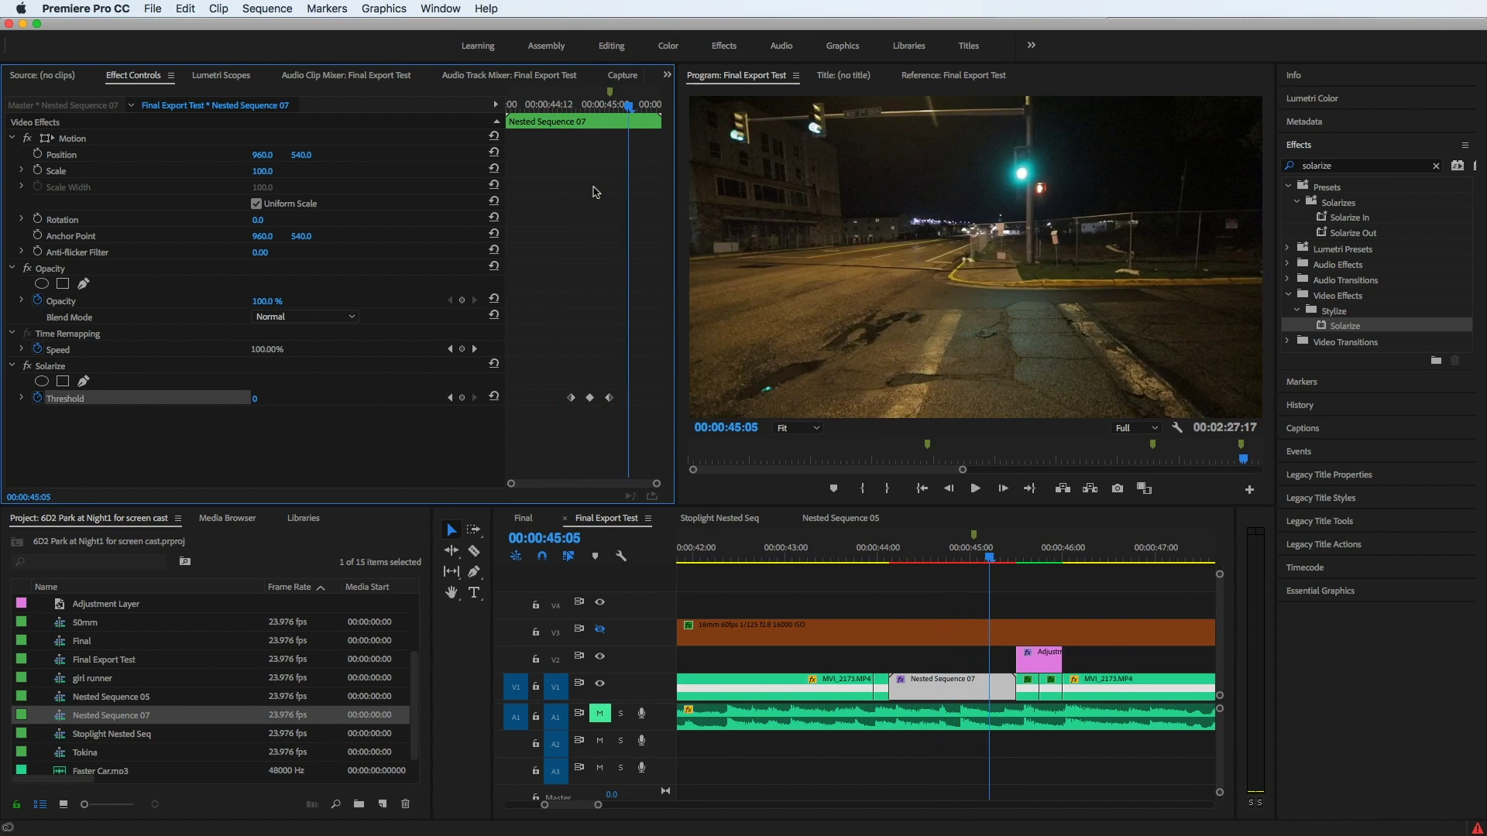
left_click_drag(630, 107, 571, 118)
left_click_drag(562, 120, 558, 120)
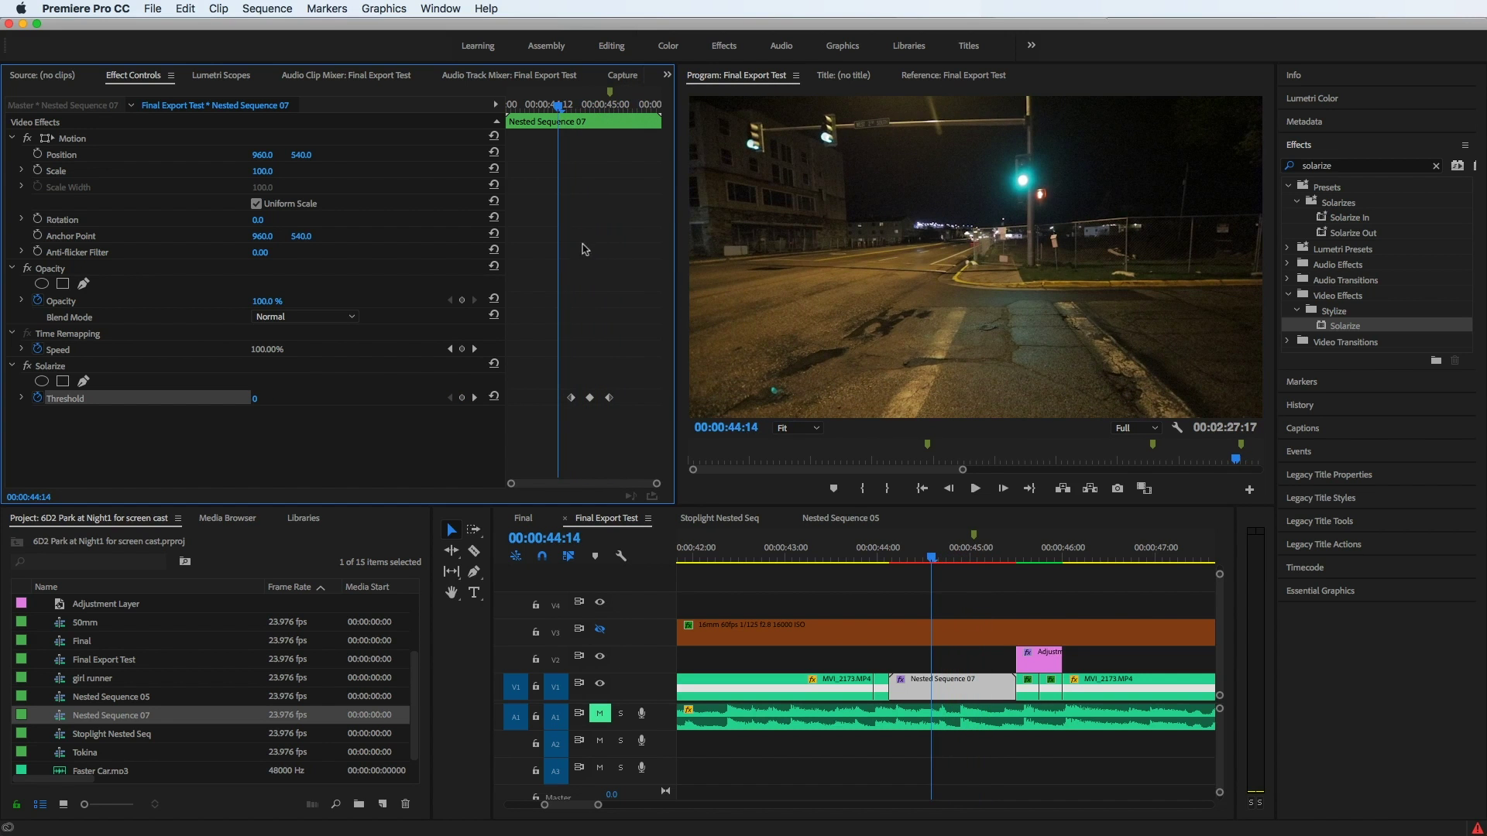